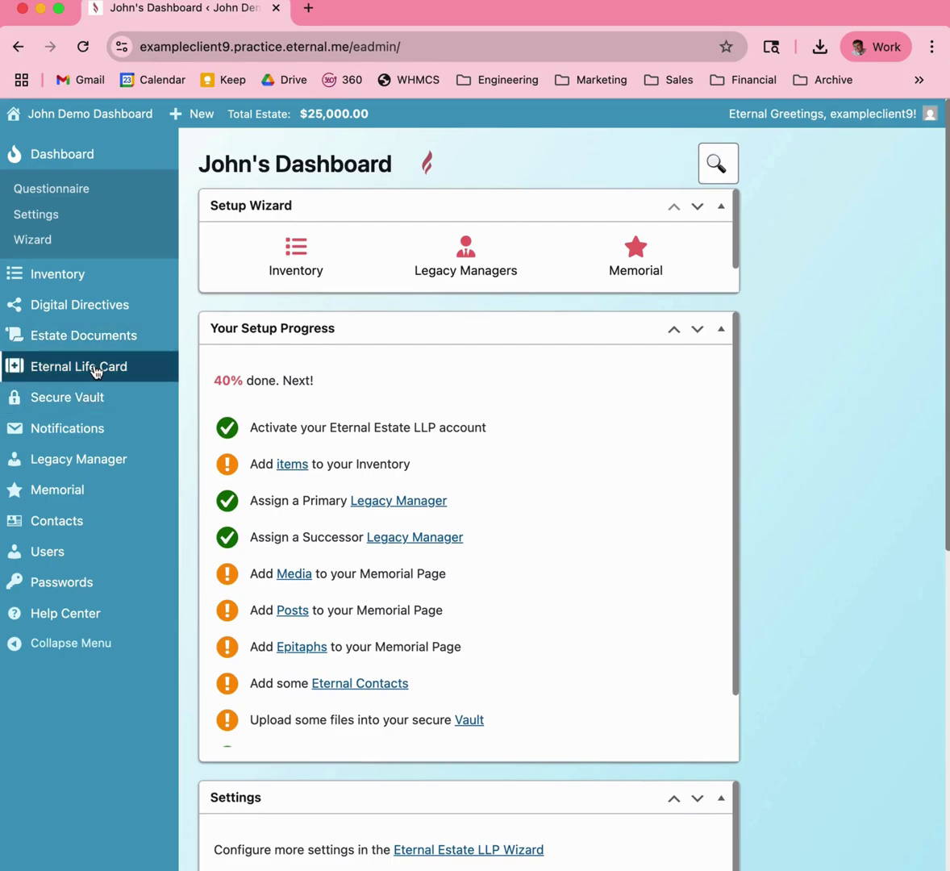
Open the Eternal Life Card settings and enter "Penicillan" as the allergy to share
click(94, 369)
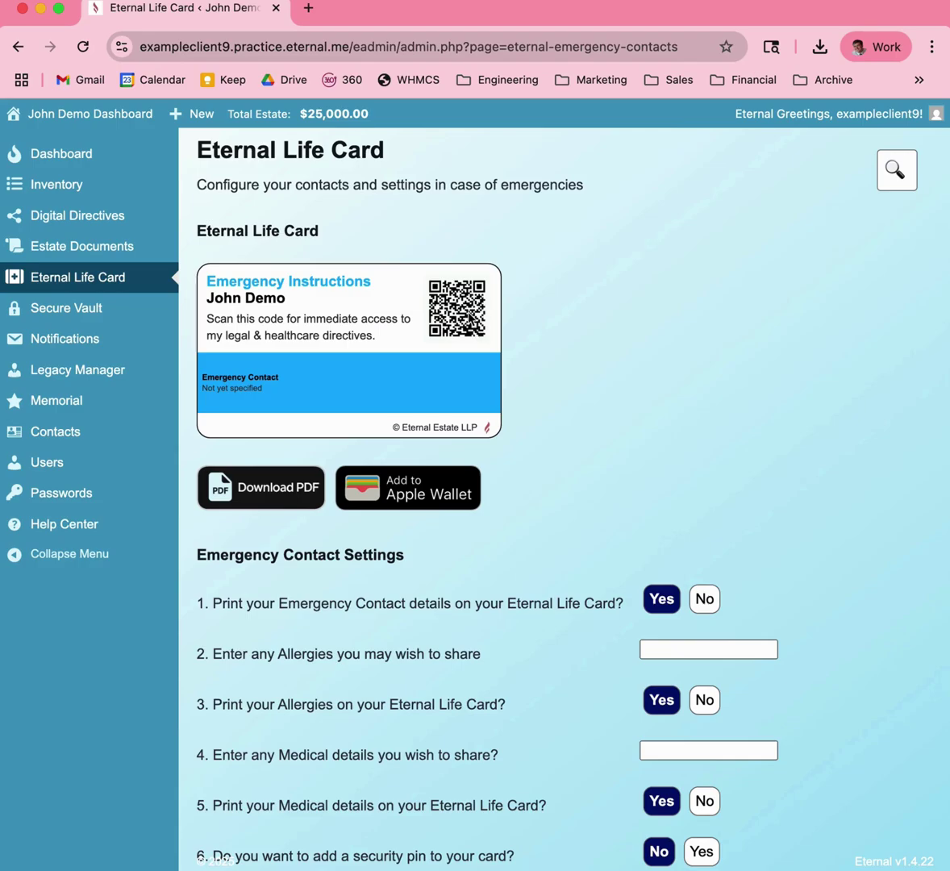
scroll(630, 382, down, 3)
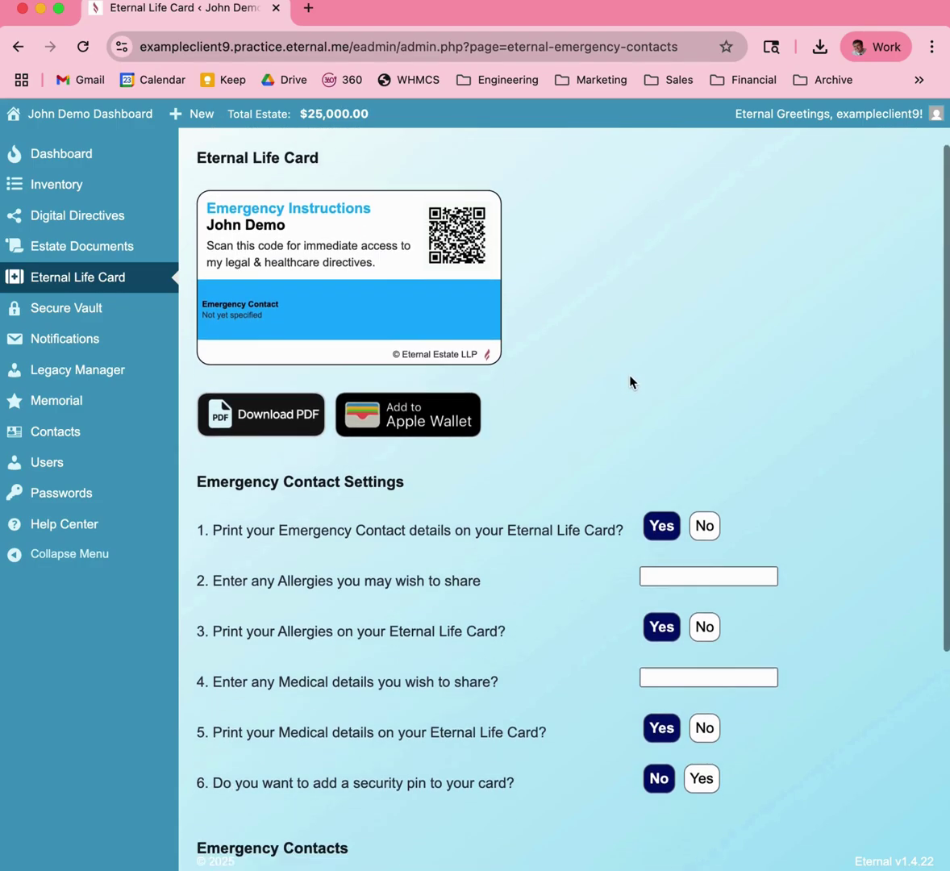
scroll(629, 381, down, 2)
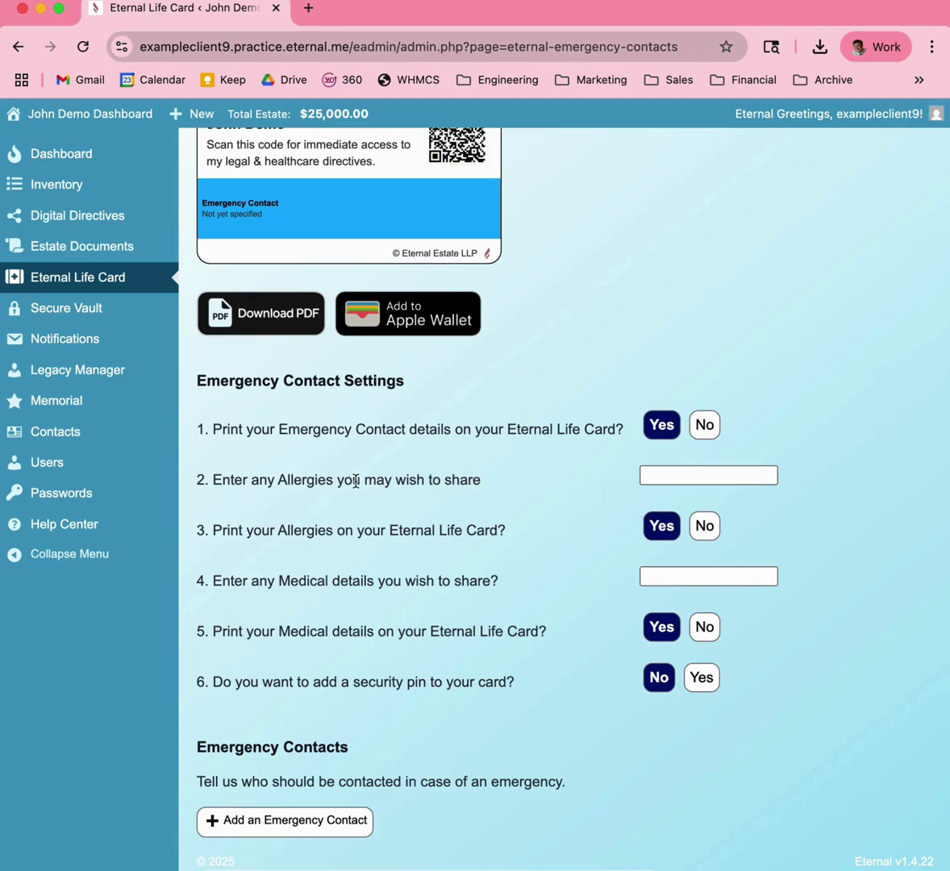
click(648, 475)
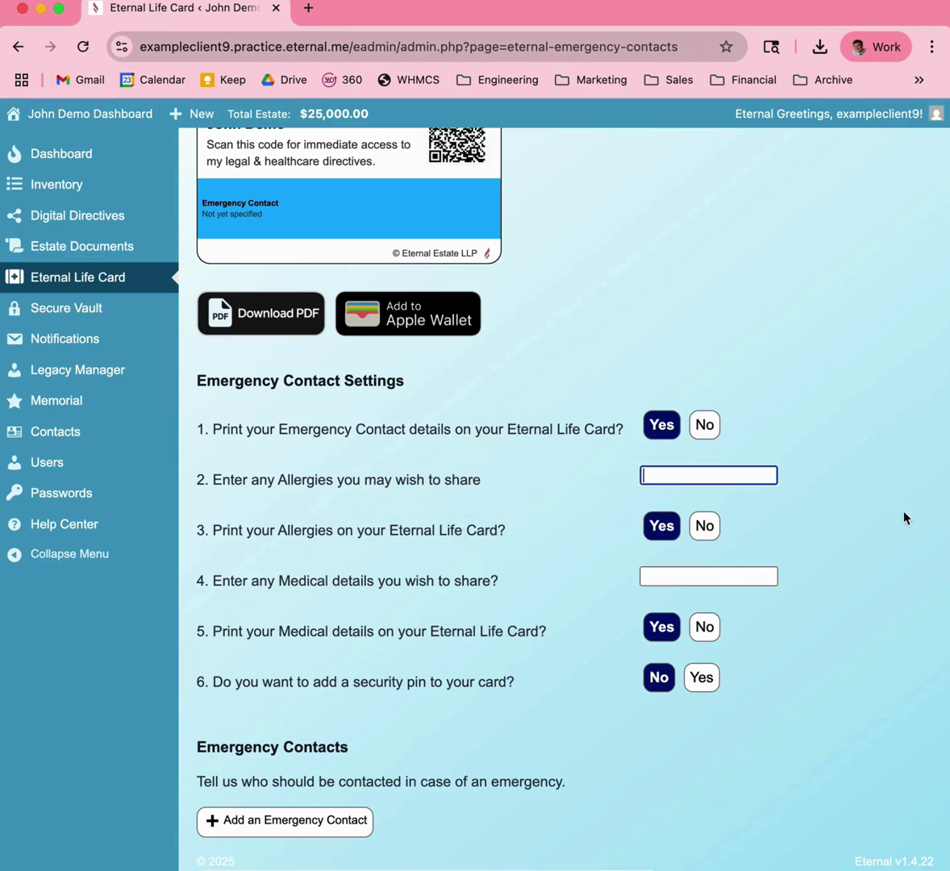
text(Peniciillan)
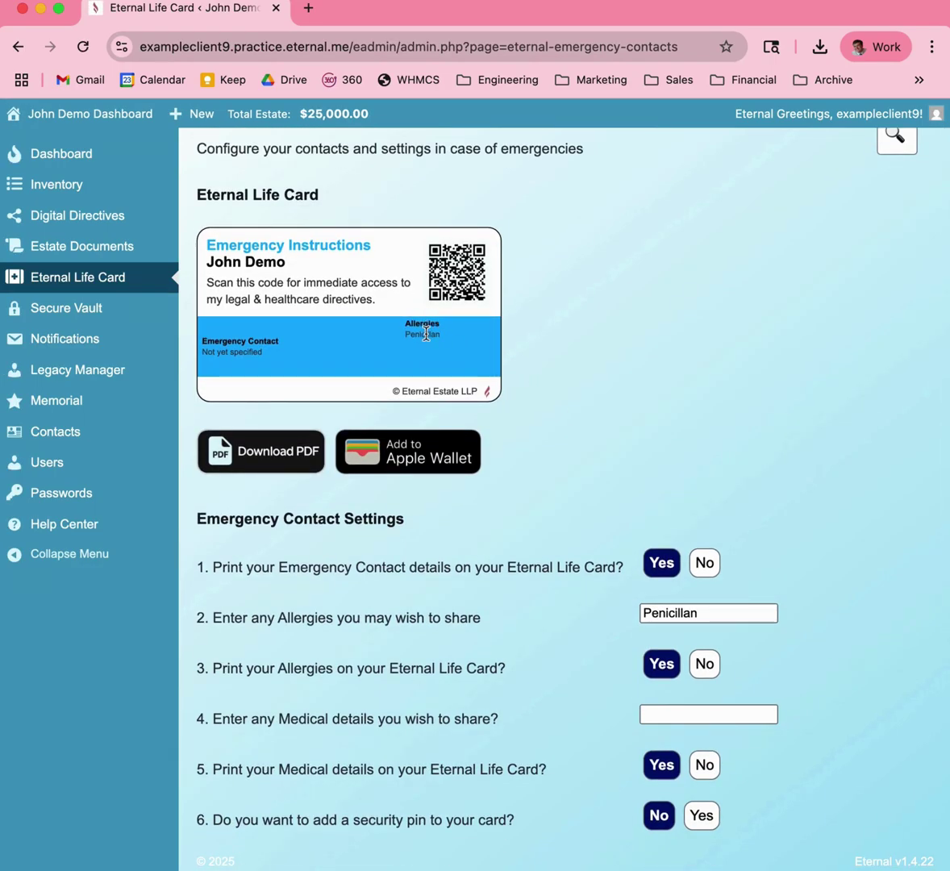
Enter "Diabetes" as the medical details to share on the Eternal Life Card
scroll(607, 562, down, 1)
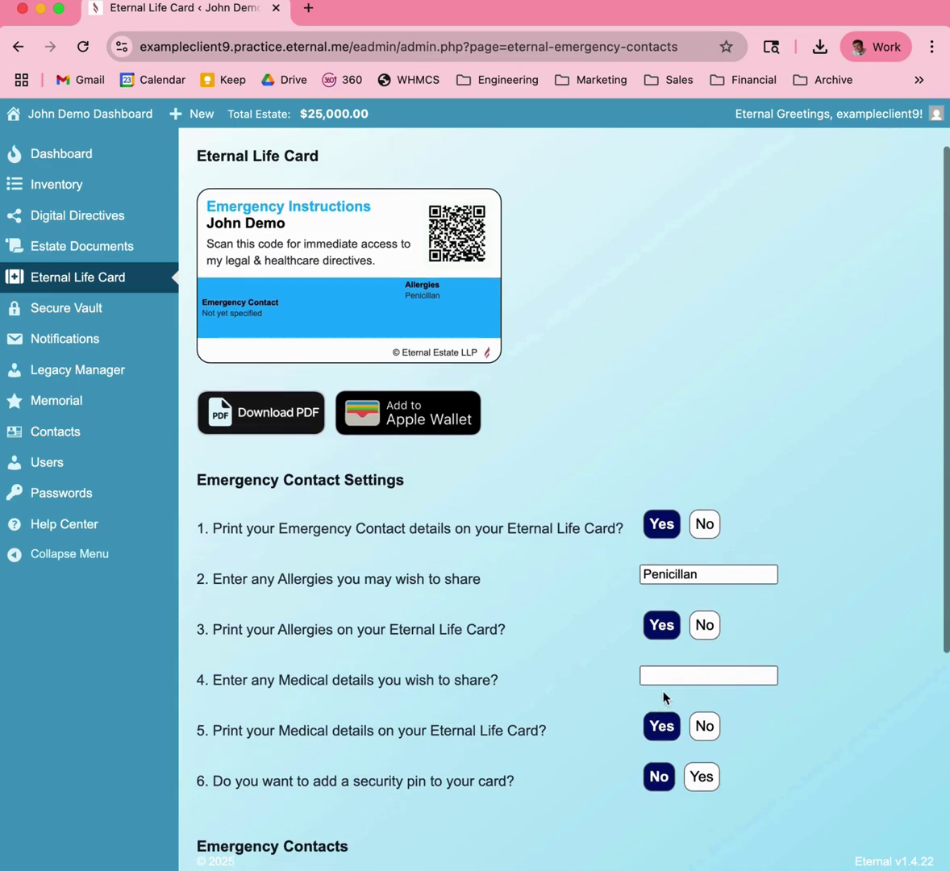
click(664, 677)
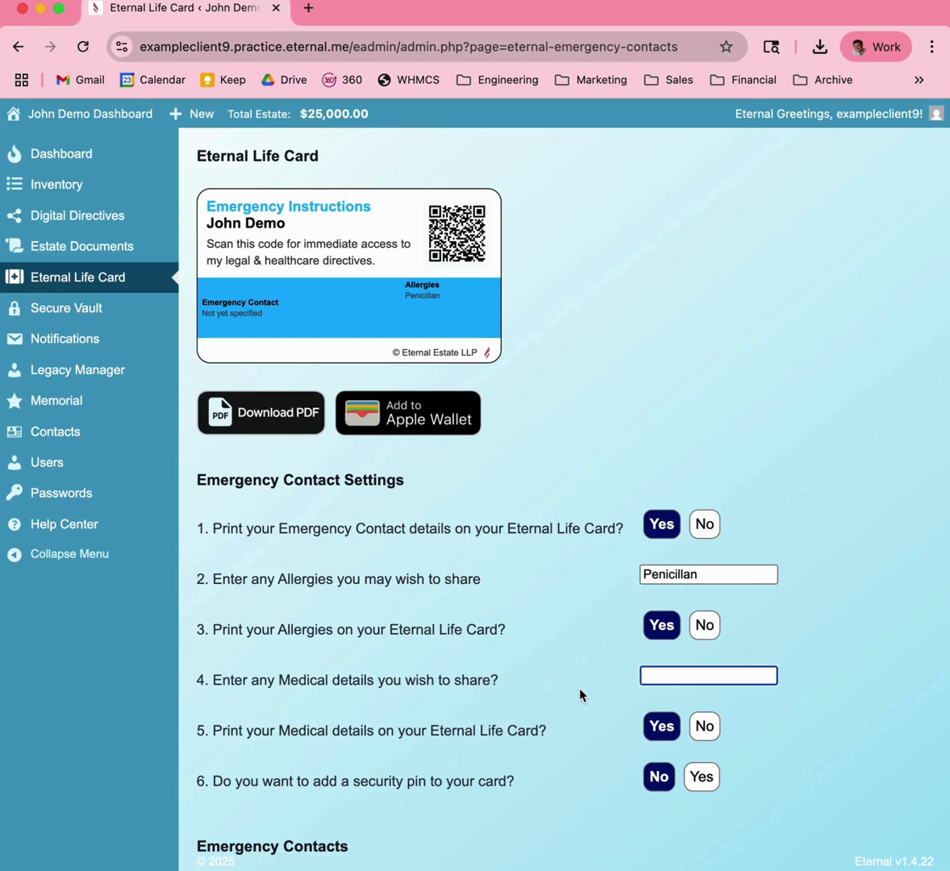
text(Diabetes)
key(Return)
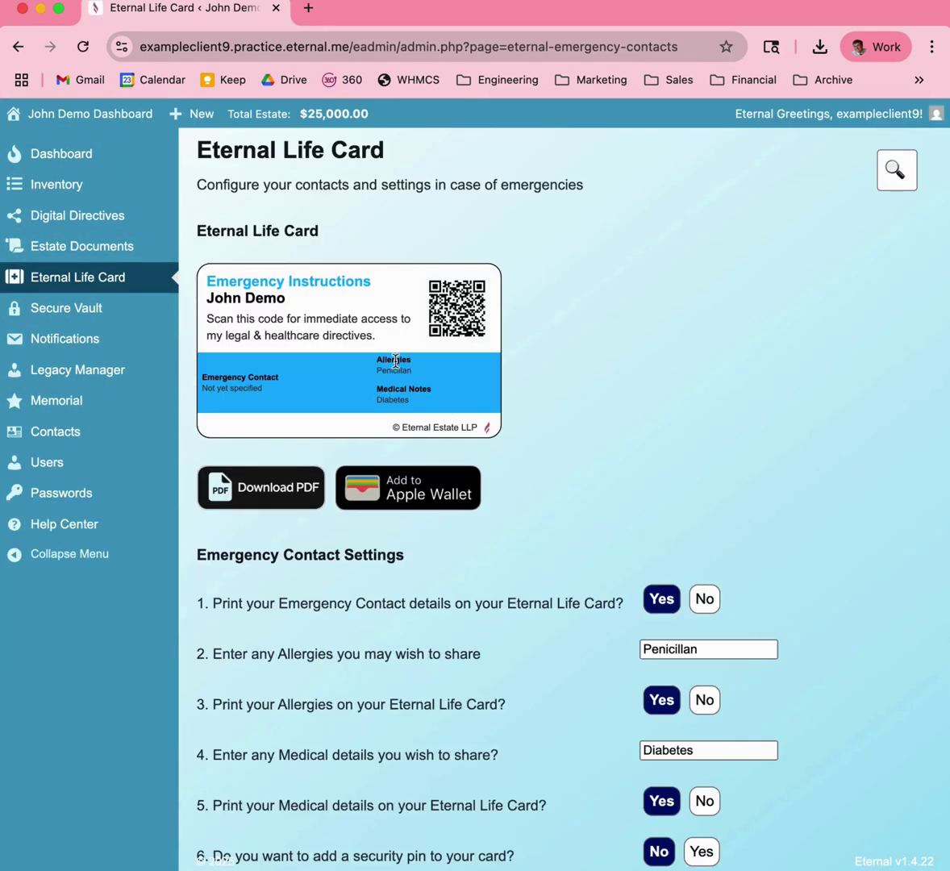
Set the option for adding a security pin to the Eternal Life Card to Yes
scroll(617, 479, down, 3)
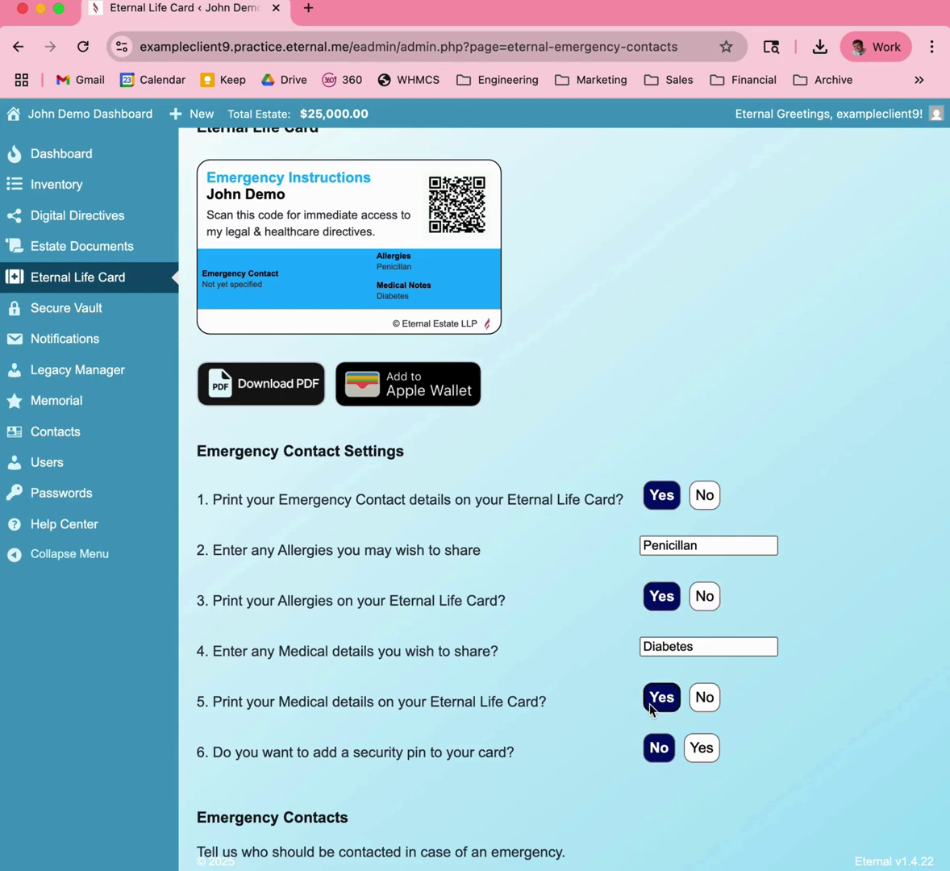
scroll(651, 707, down, 3)
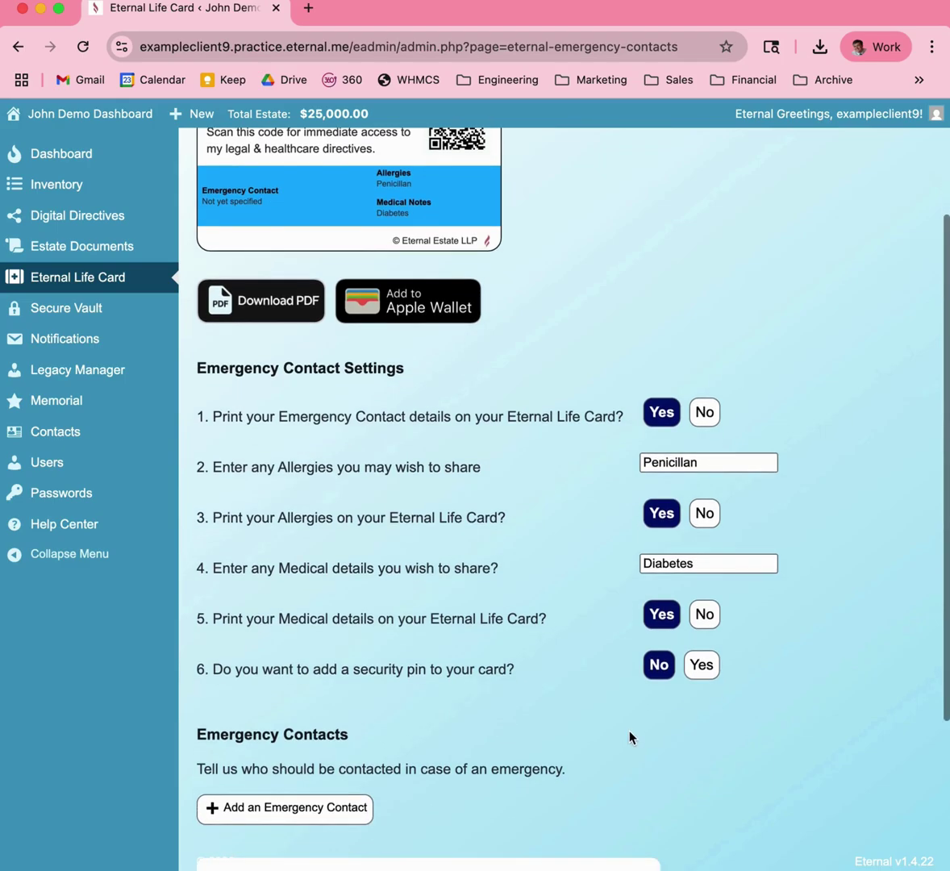
scroll(632, 687, up, 1)
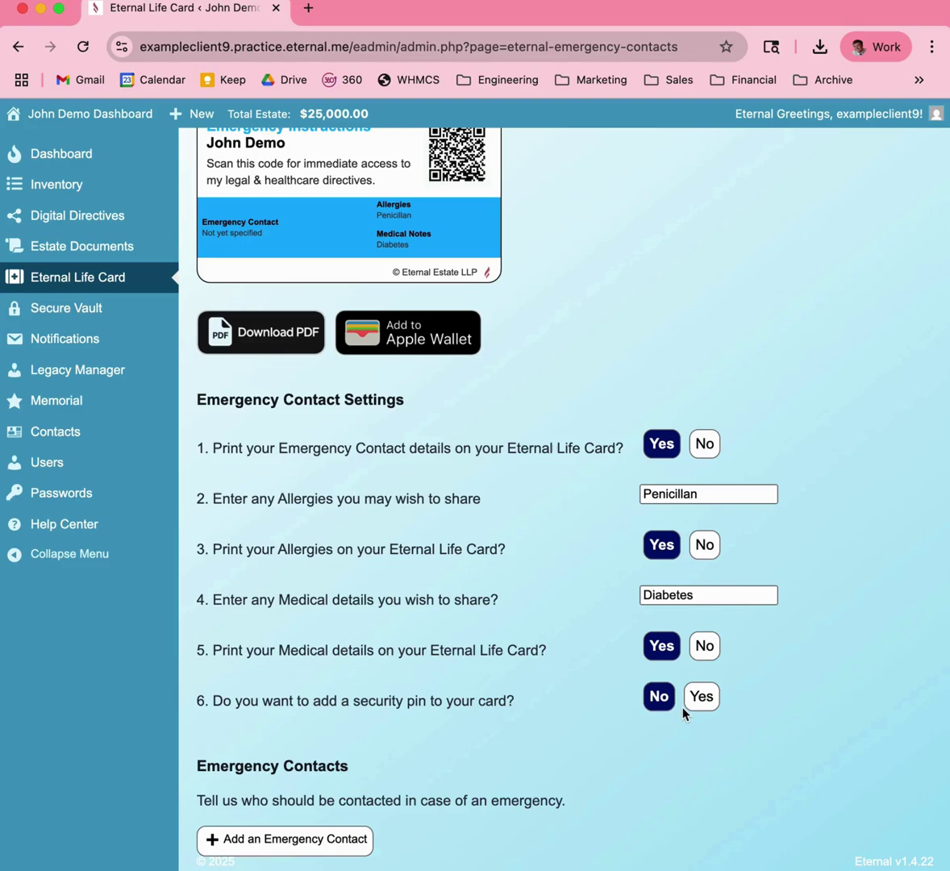
click(701, 698)
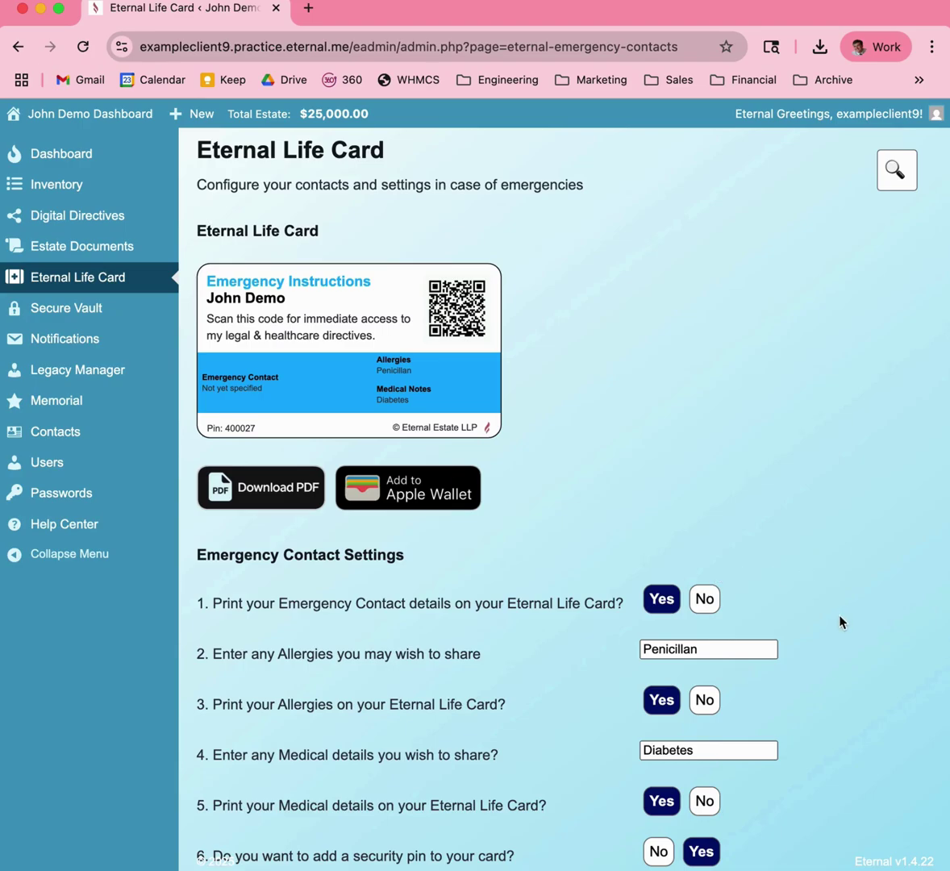
Add the first listed existing contact to the life card as the Primary Emergency Contact
scroll(840, 622, down, 4)
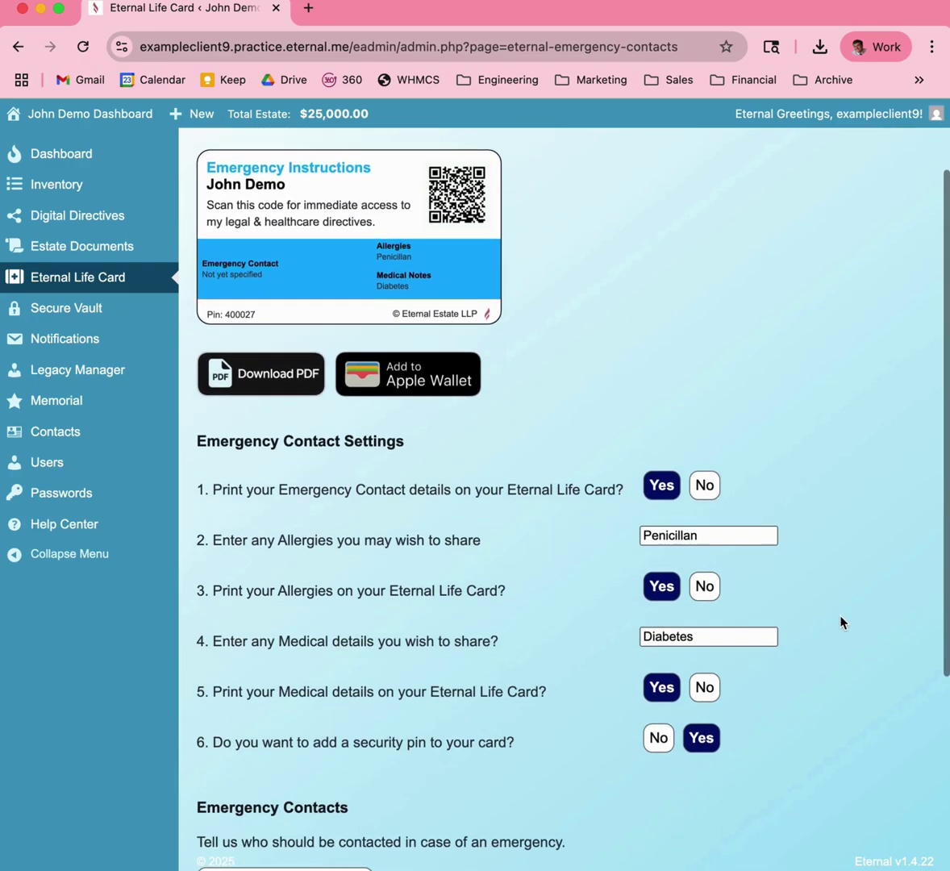
scroll(840, 622, down, 1)
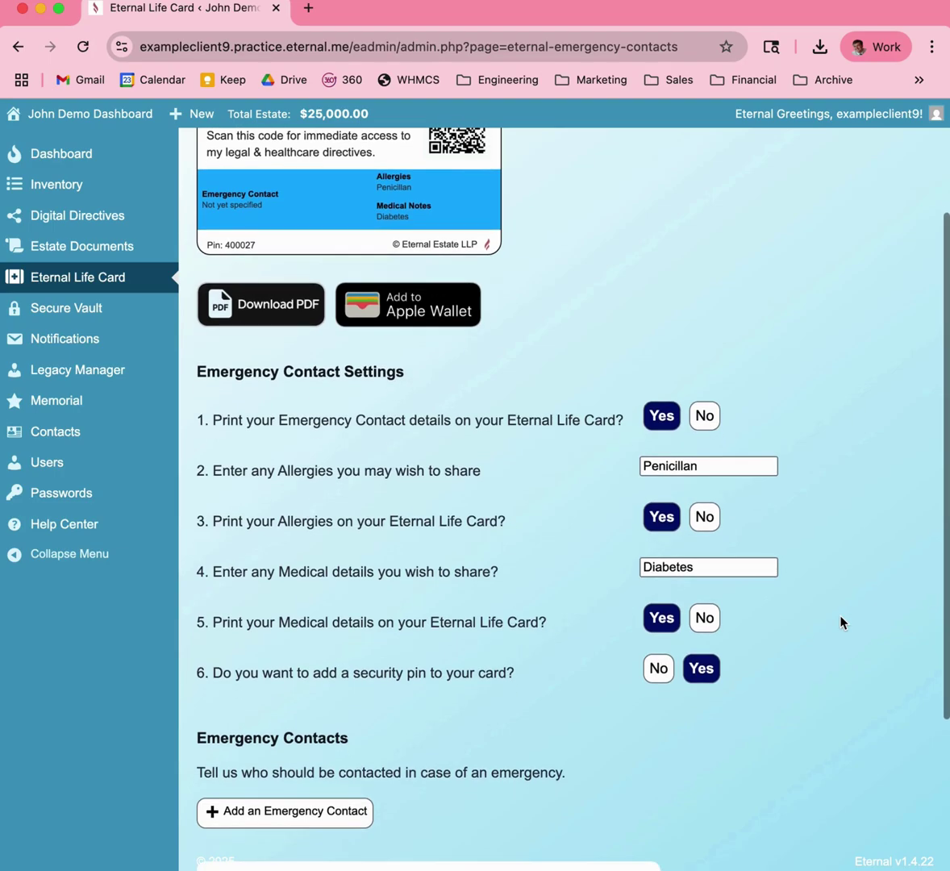
scroll(841, 622, down, 1)
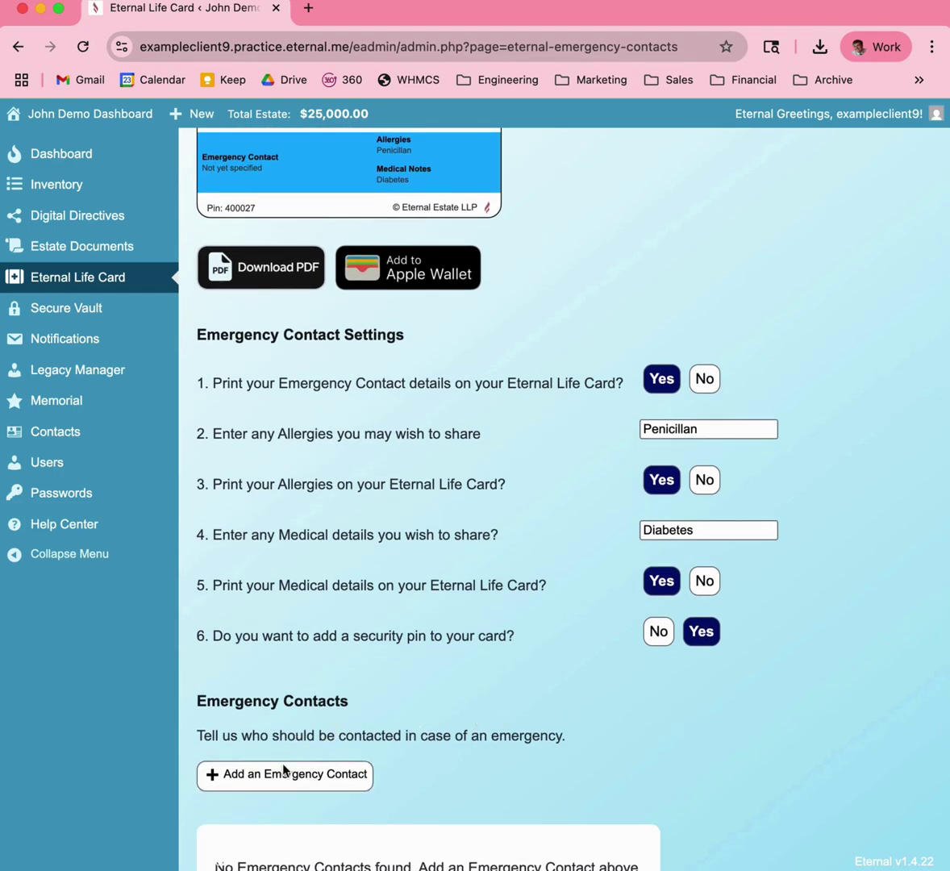
click(308, 781)
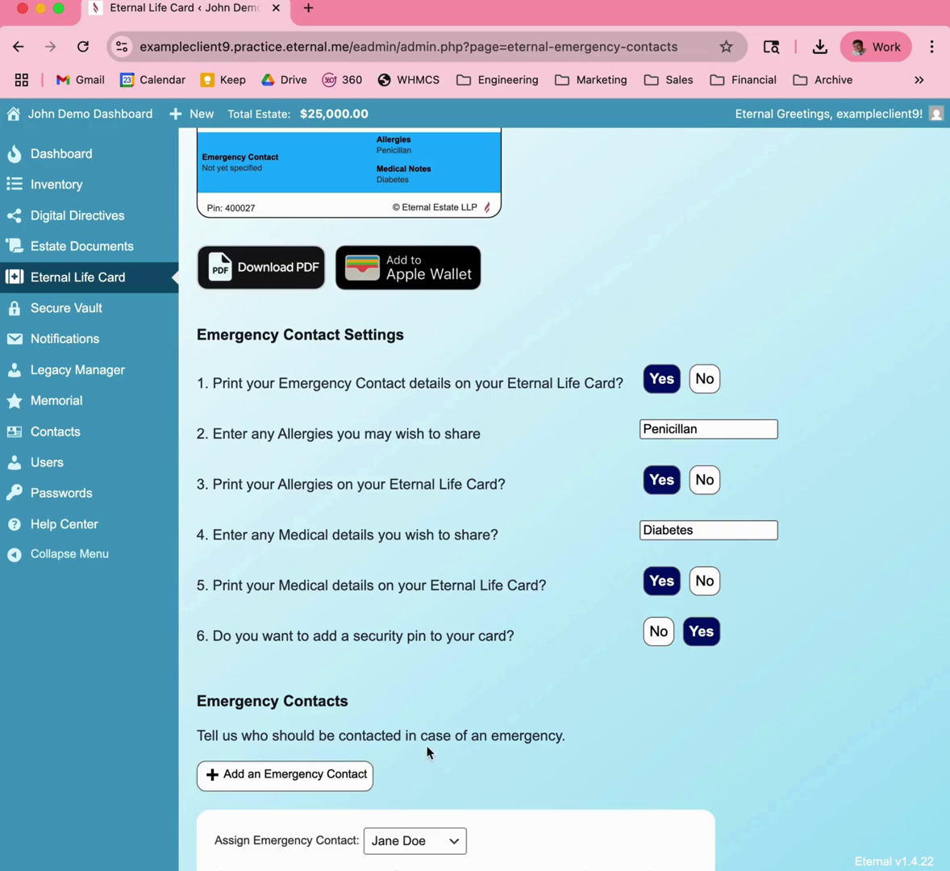
scroll(459, 749, down, 1)
scroll(460, 748, down, 3)
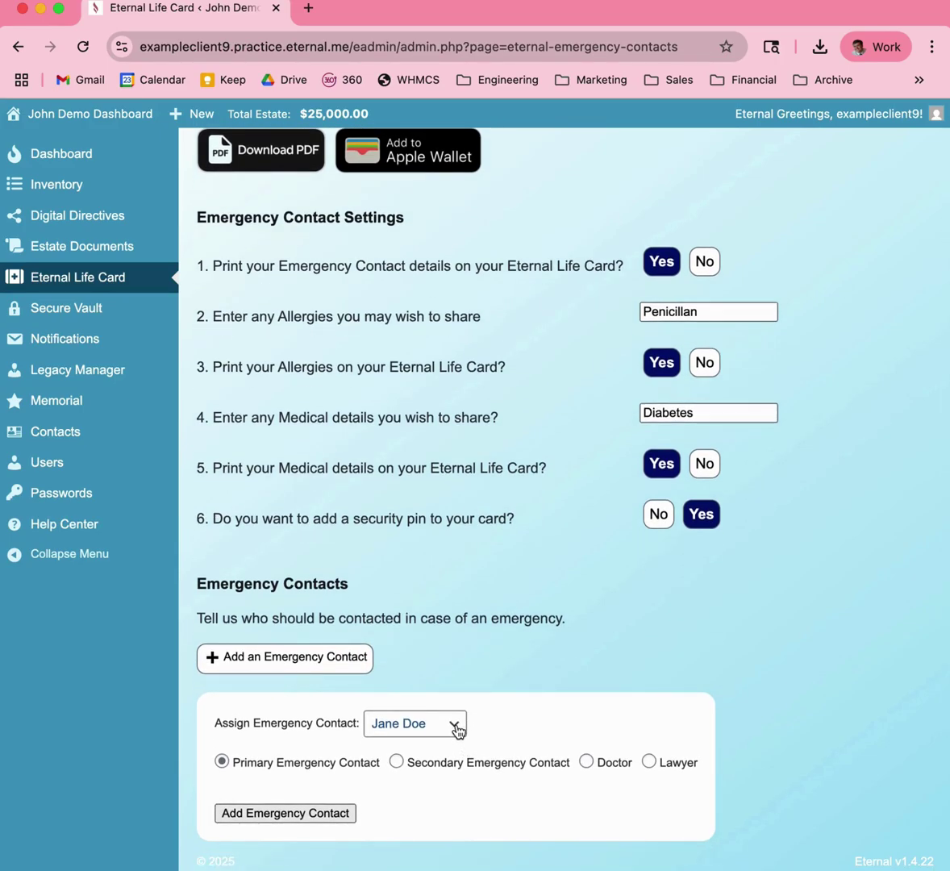
click(455, 728)
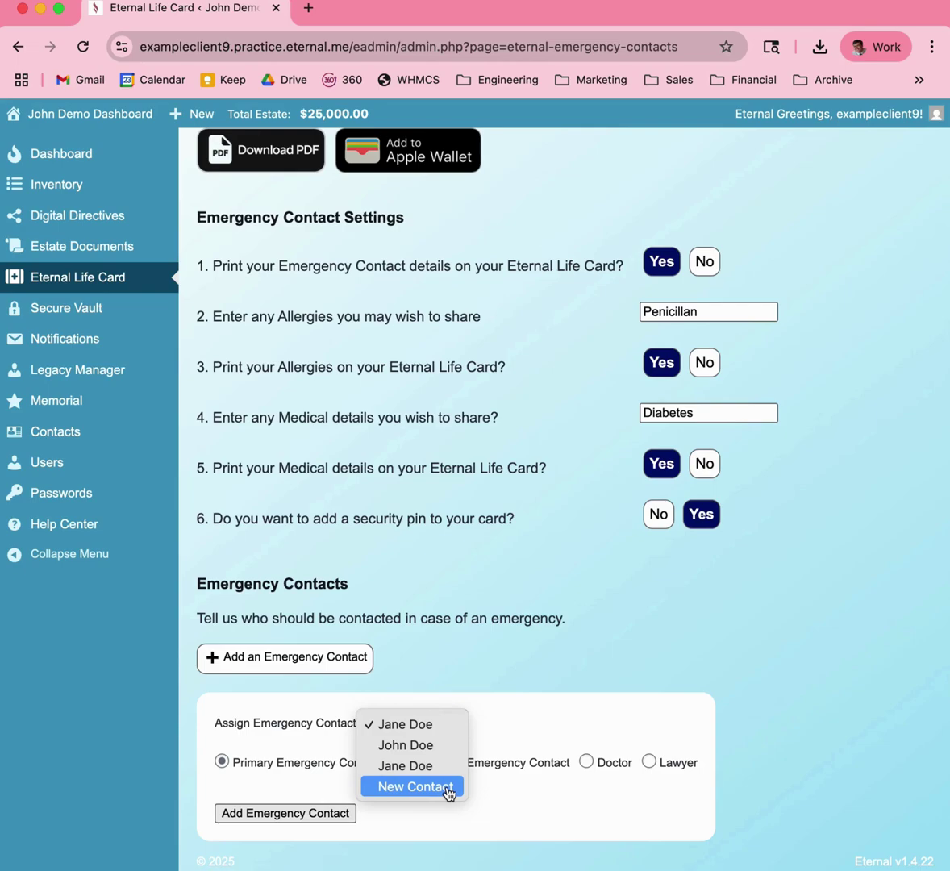
click(418, 728)
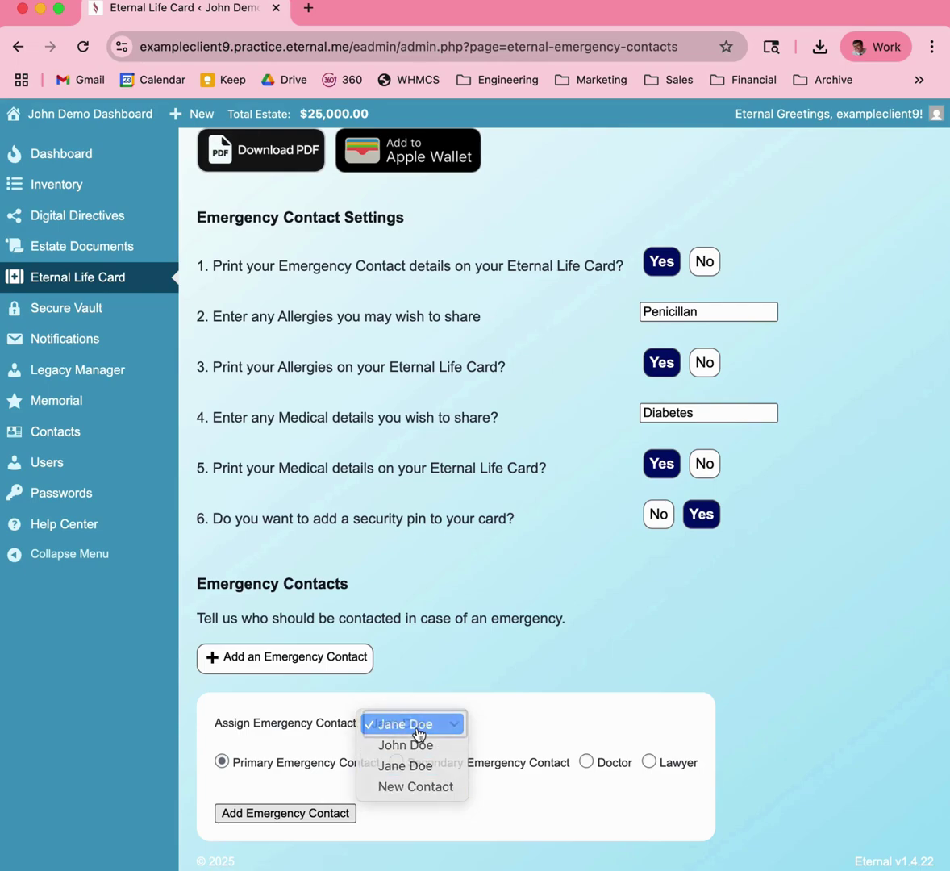
click(294, 814)
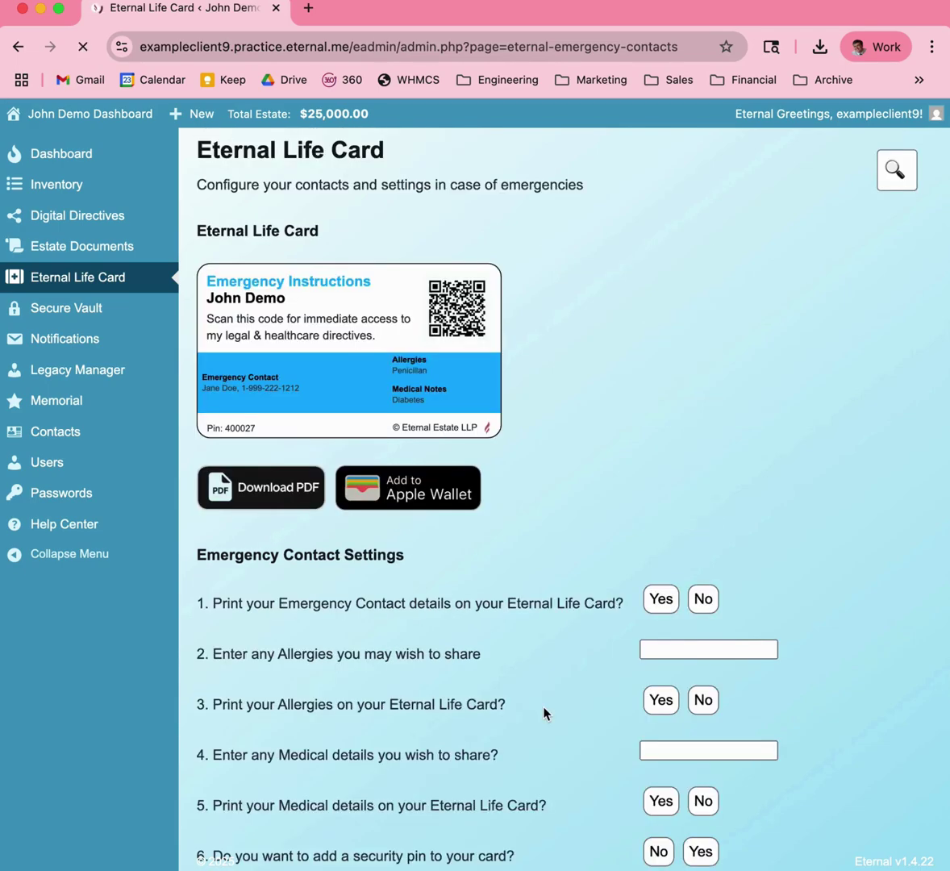
Add the second listed existing contact to the life card as the Secondary Emergency Contact
scroll(544, 713, down, 1)
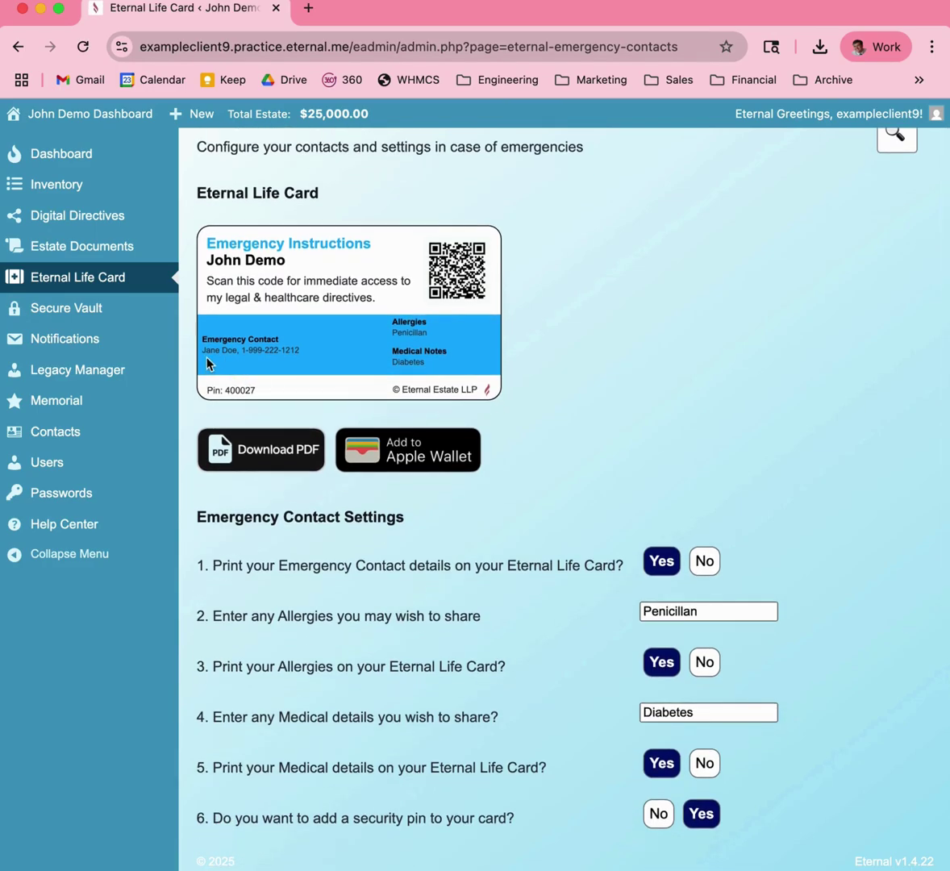
scroll(425, 504, down, 5)
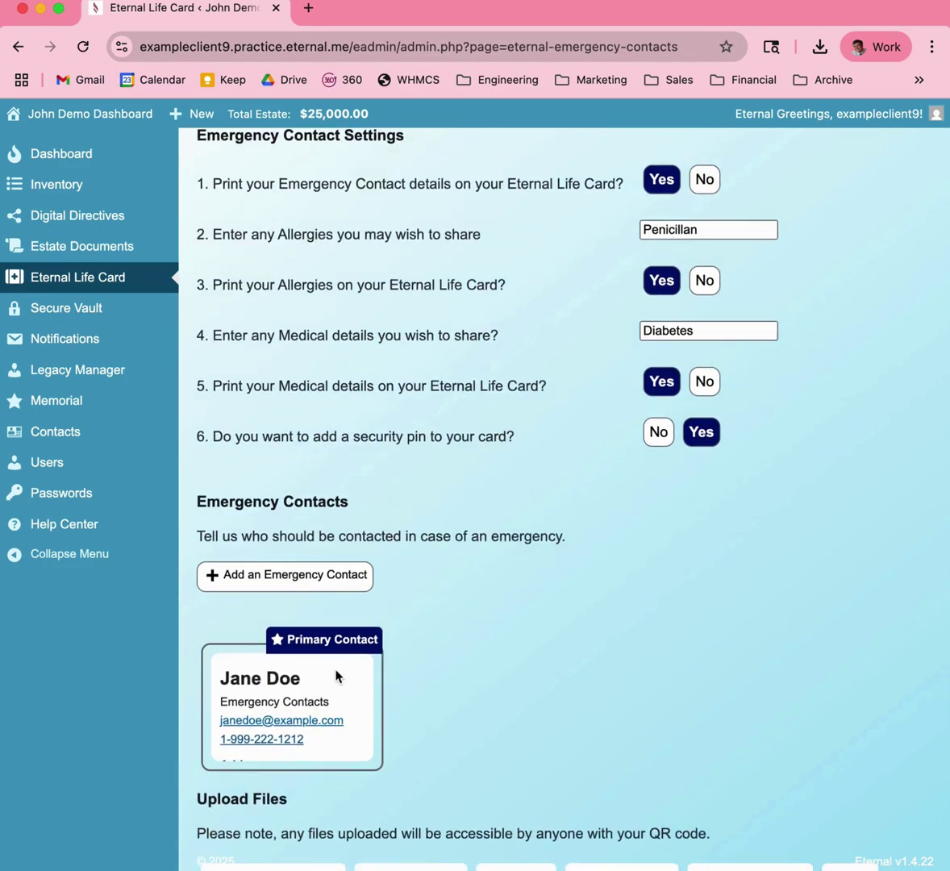
click(360, 580)
scroll(468, 663, down, 2)
scroll(468, 662, down, 1)
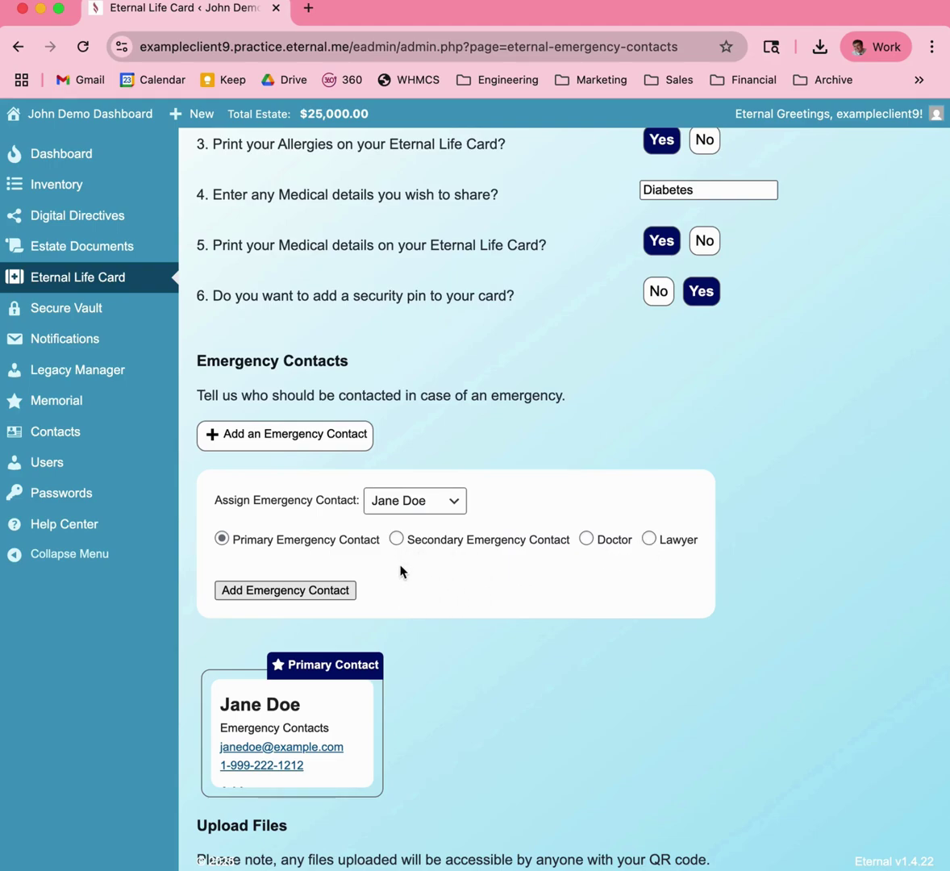
click(396, 538)
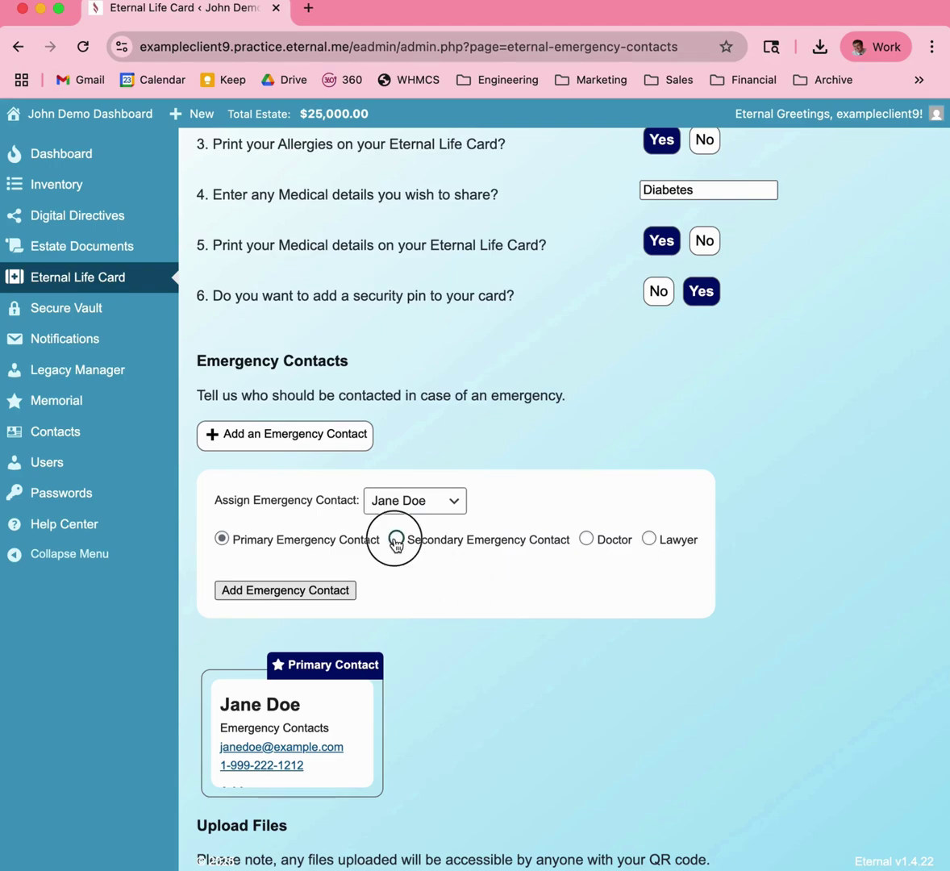
click(429, 507)
click(424, 522)
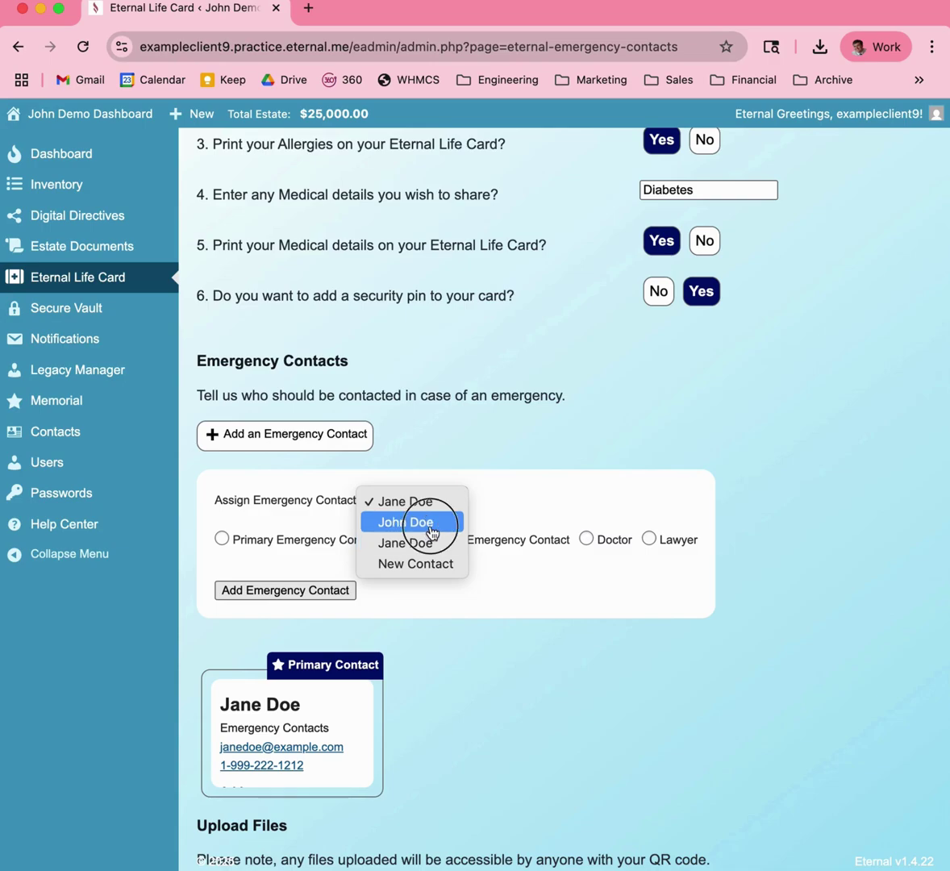
click(277, 592)
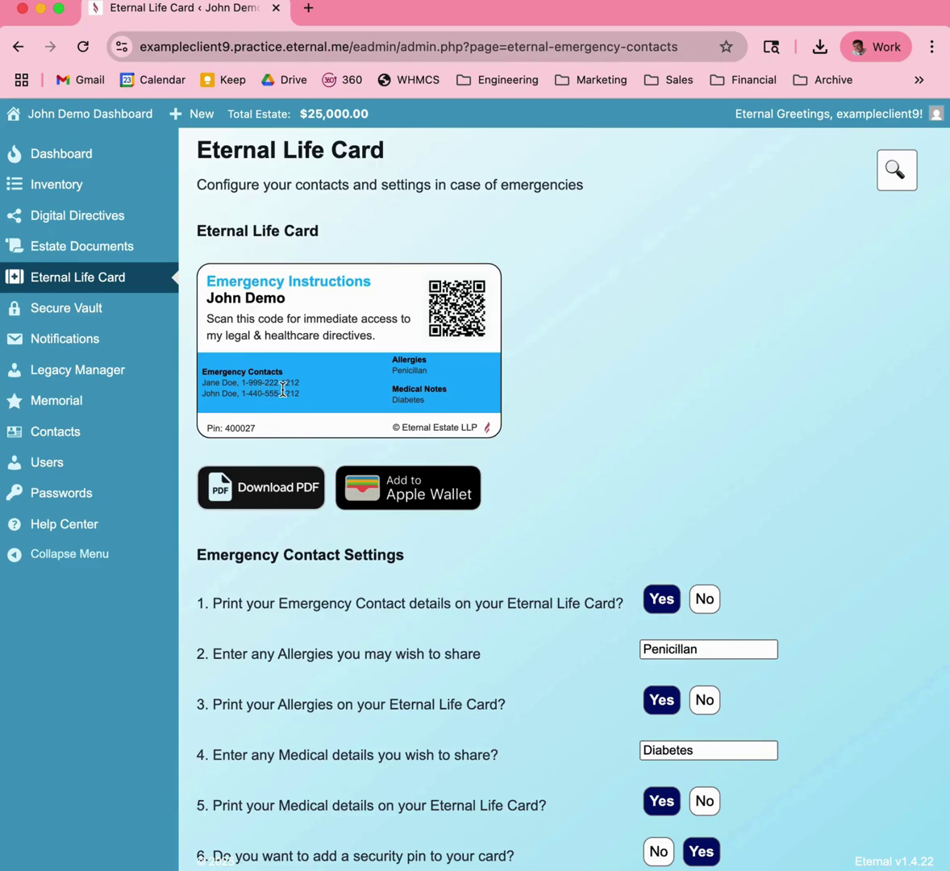
Upload healthcare-proxy.pdf from the Downloads folder as a Health Care Directives file and check its entry under Upload Files
scroll(479, 548, down, 7)
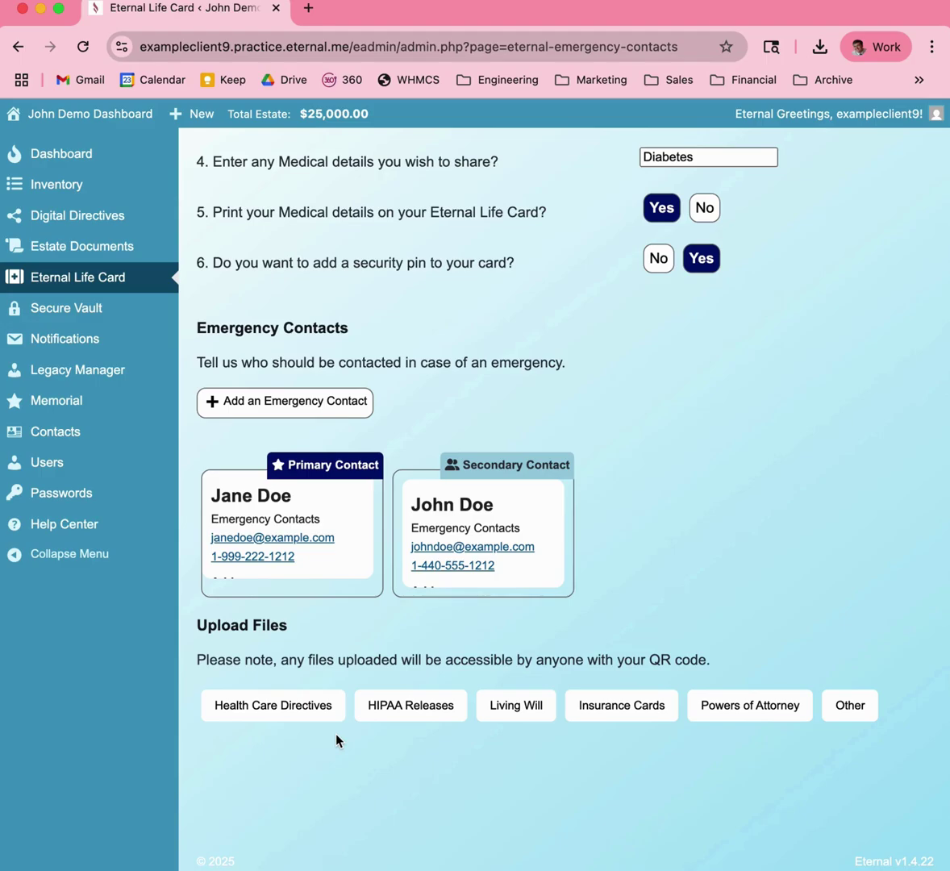
click(275, 708)
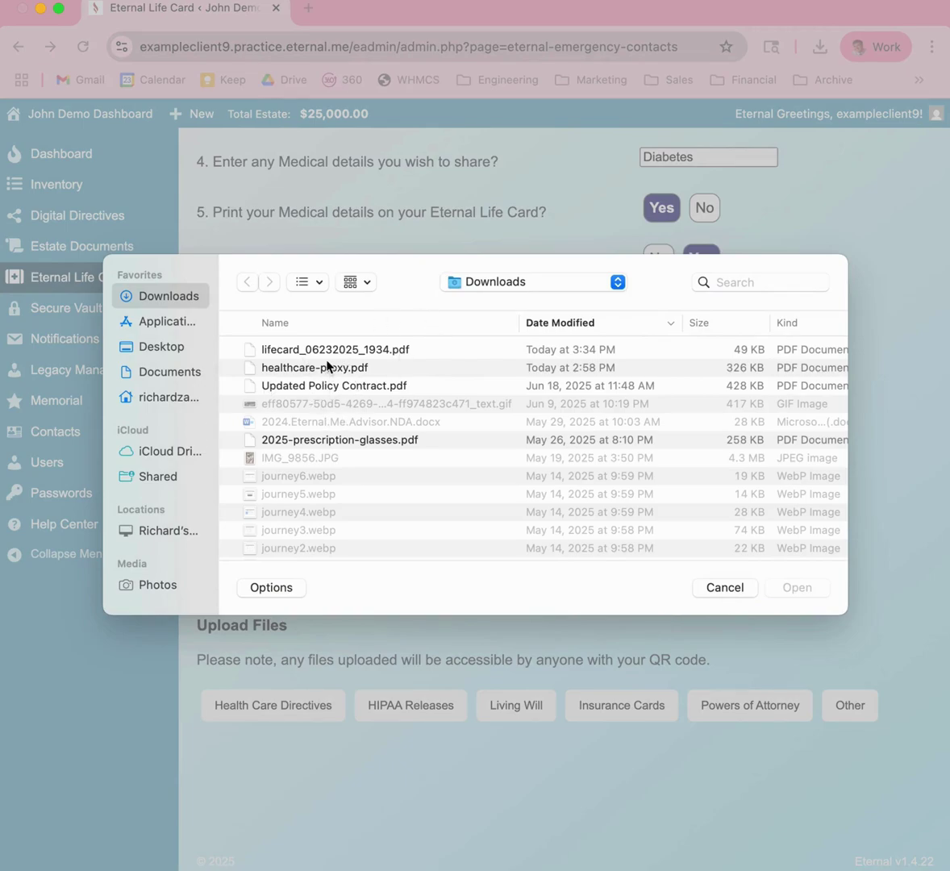
double_click(326, 367)
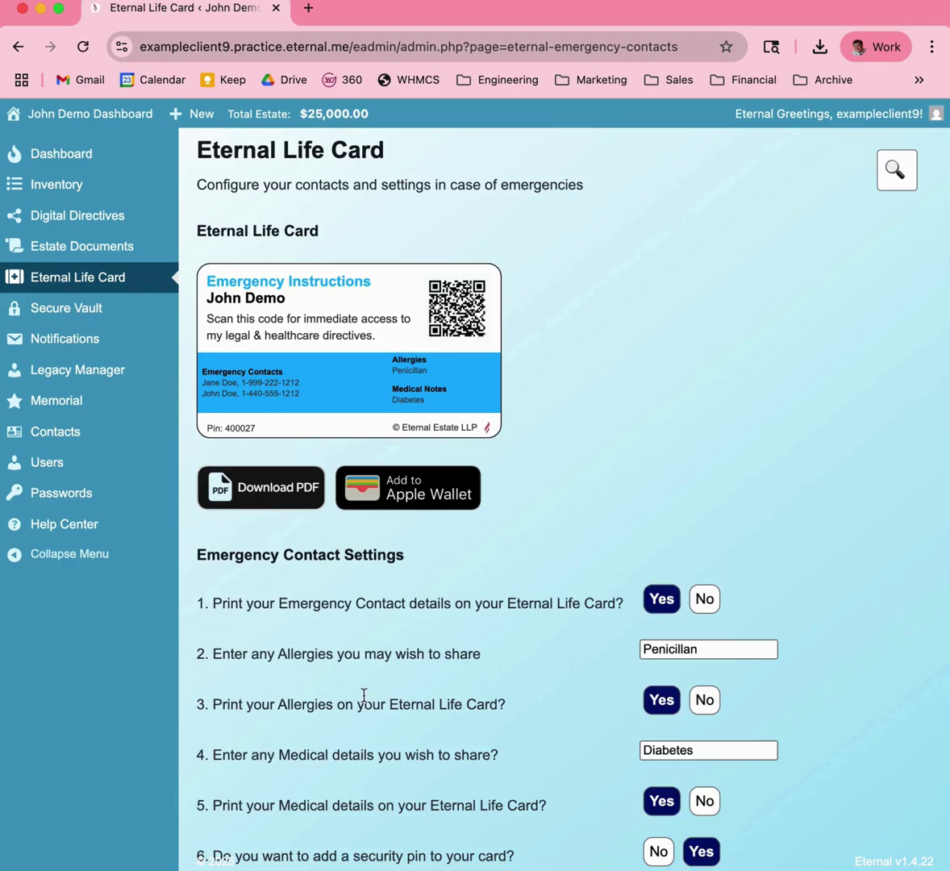
scroll(363, 696, down, 6)
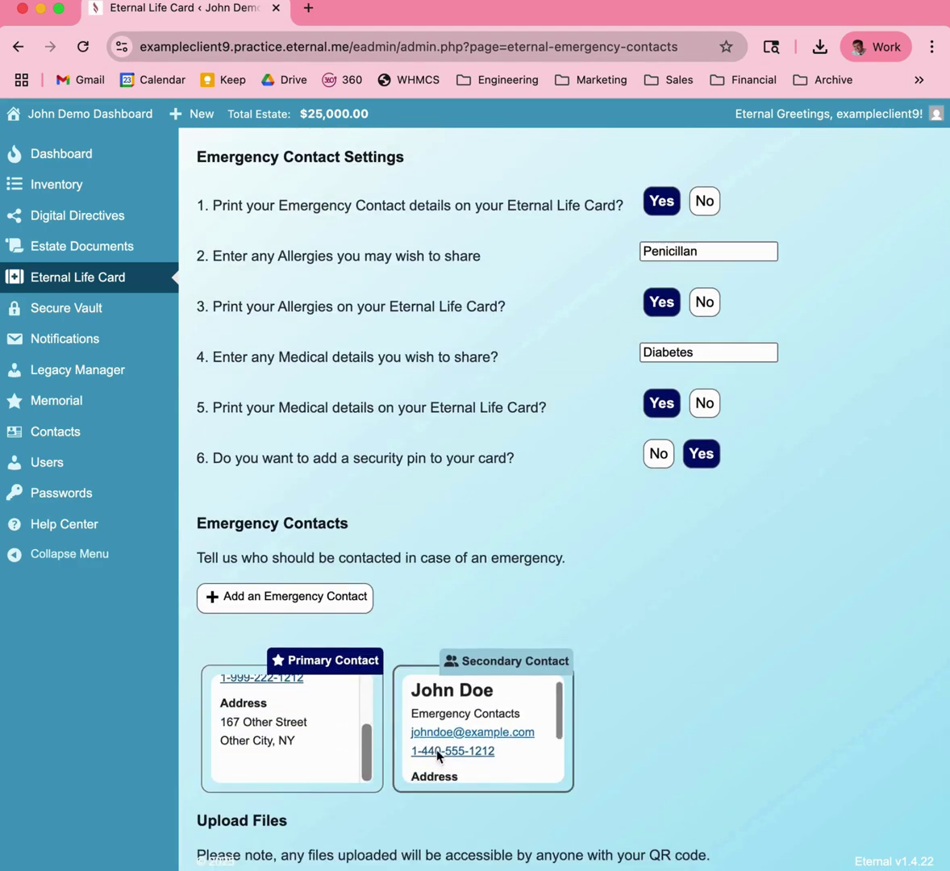
scroll(437, 756, down, 4)
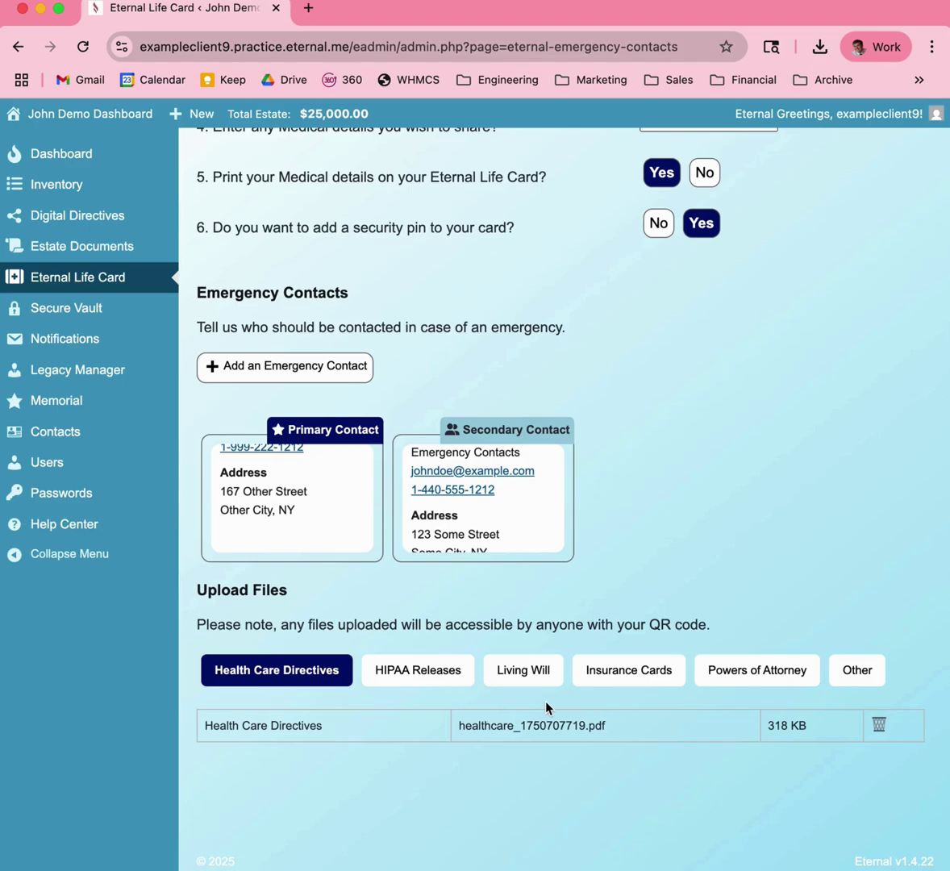
Download the completed Eternal Life Card as a PDF and open the downloaded file
scroll(546, 708, up, 3)
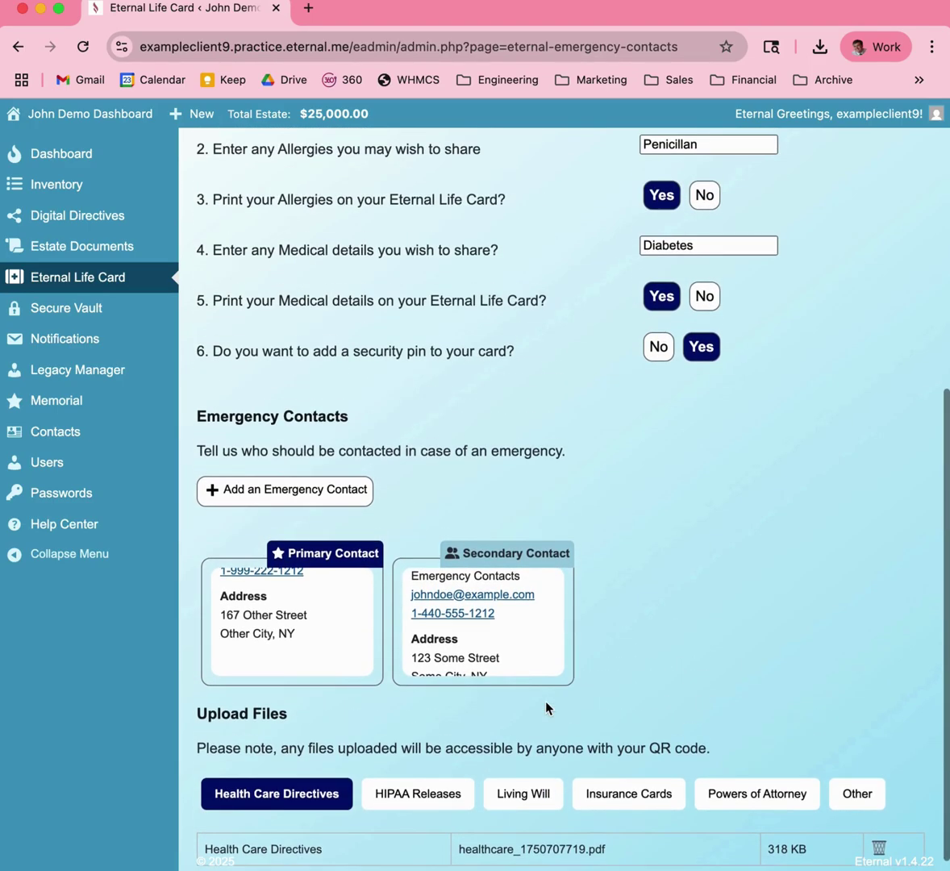
scroll(546, 708, up, 10)
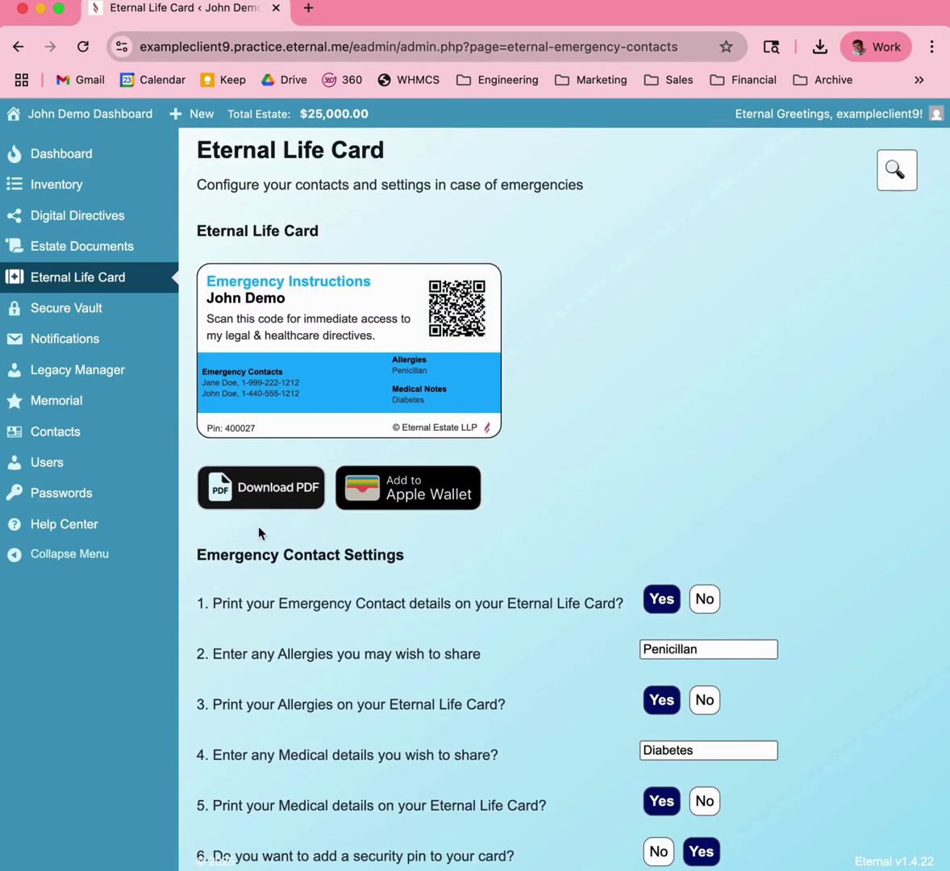
click(260, 500)
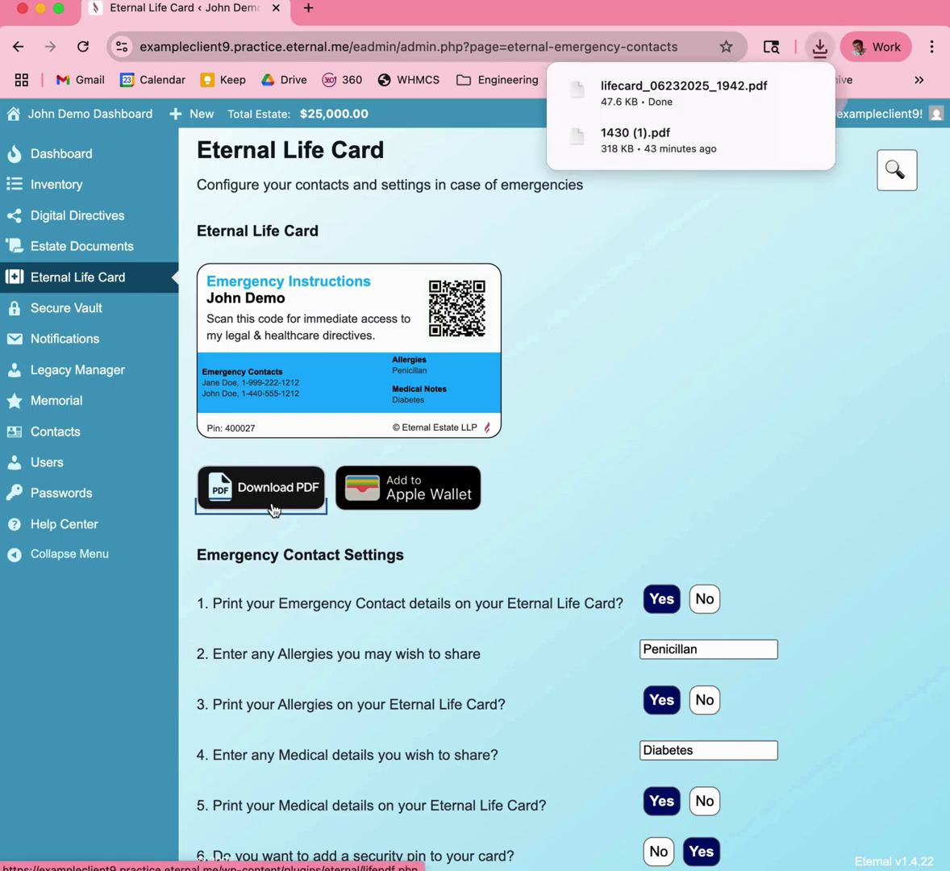
click(670, 109)
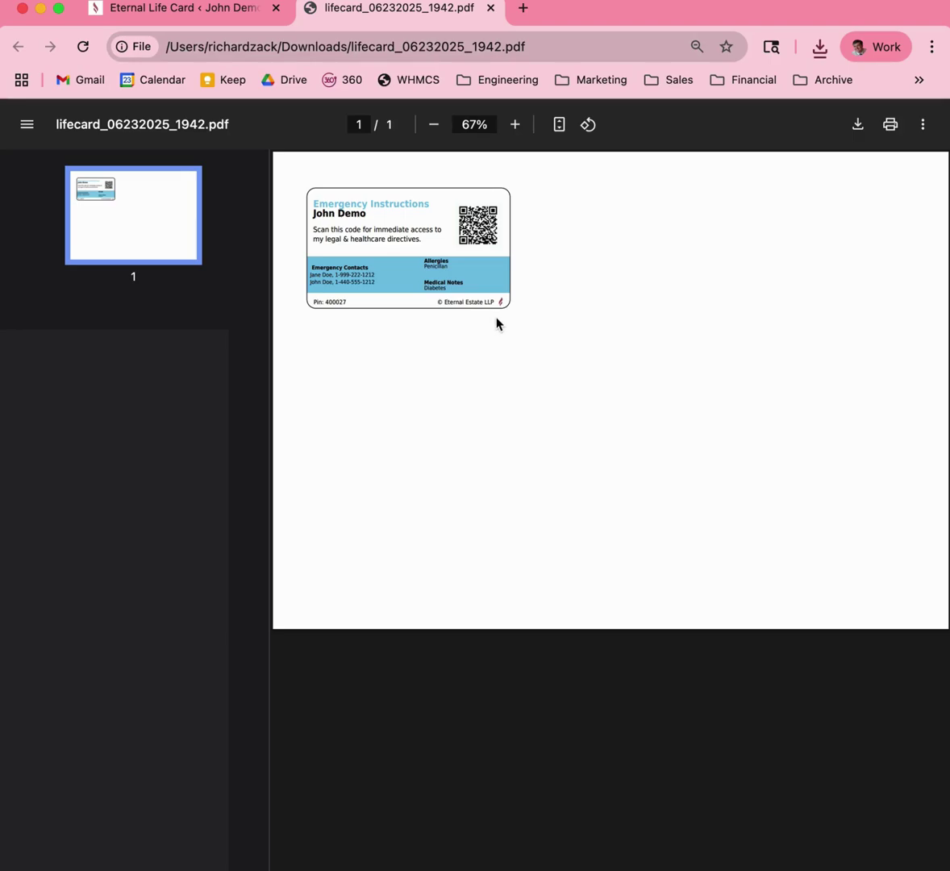
Return to the Eternal Life Card page and review the card preview, Emergency Contact Settings, Emergency Contacts and Upload Files sections
click(198, 14)
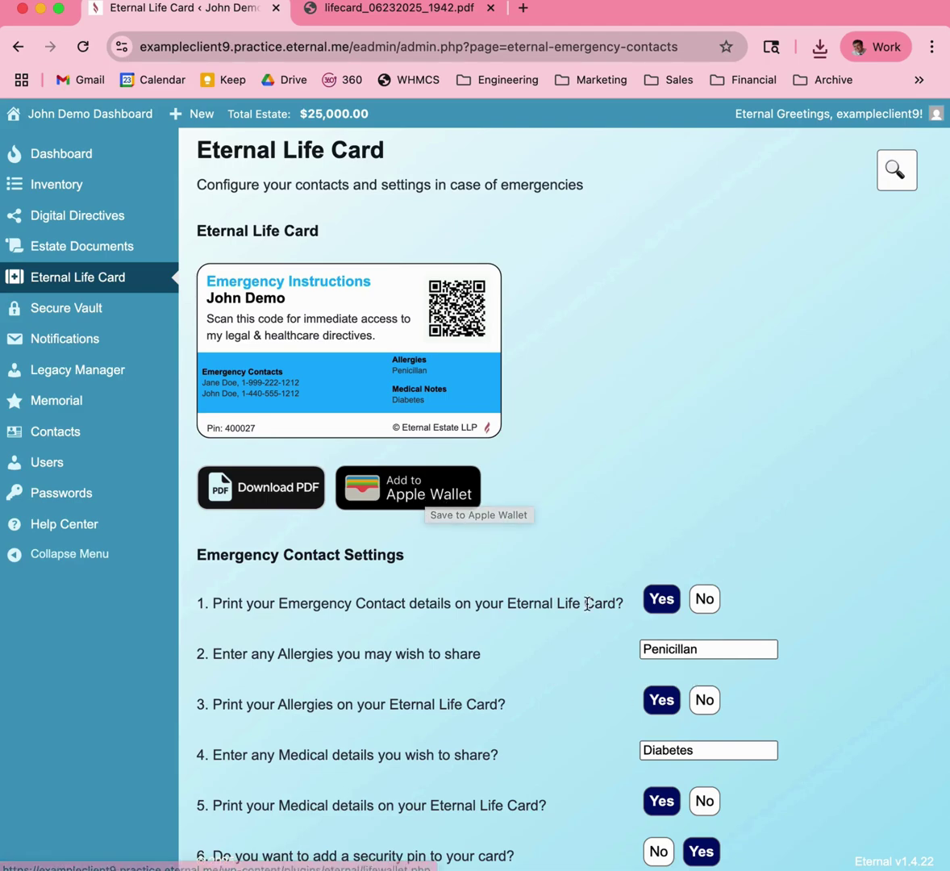
scroll(550, 608, down, 2)
scroll(551, 615, down, 4)
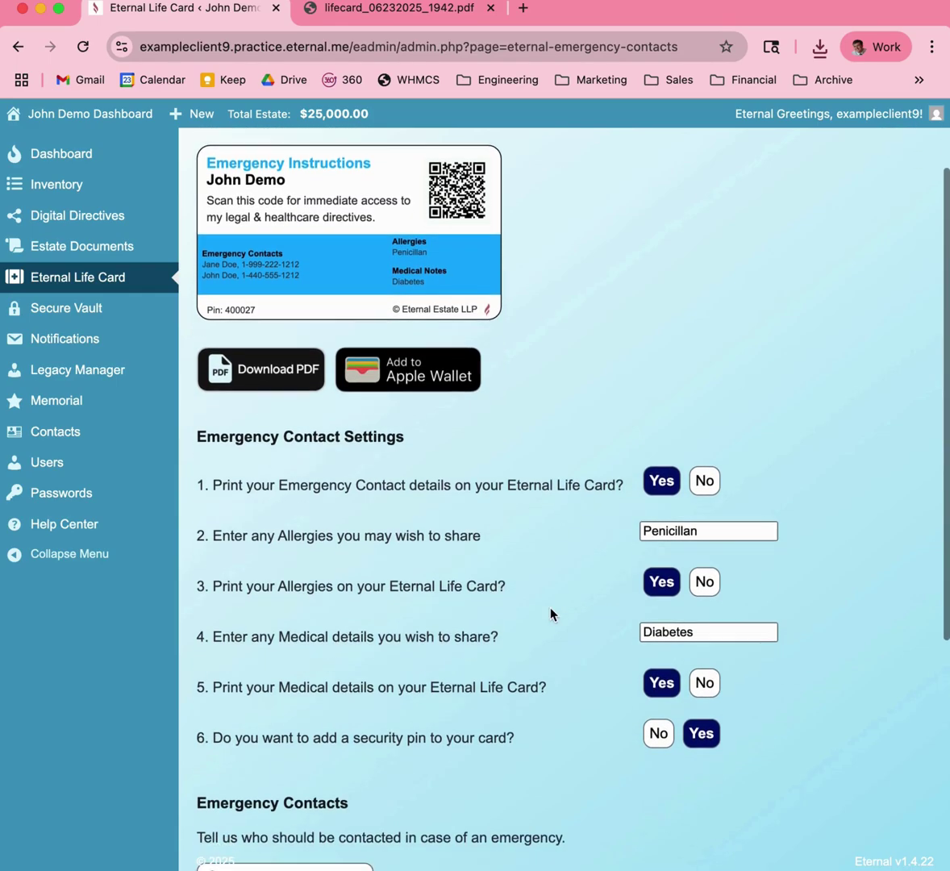
scroll(551, 614, down, 4)
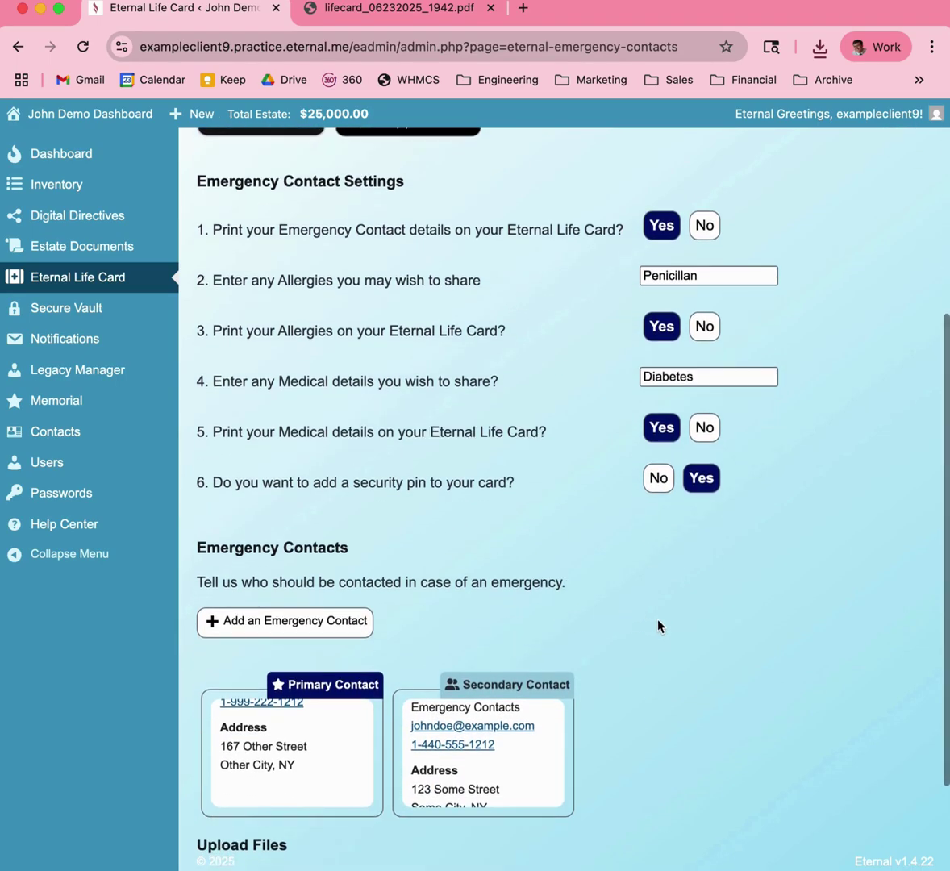
scroll(354, 778, up, 3)
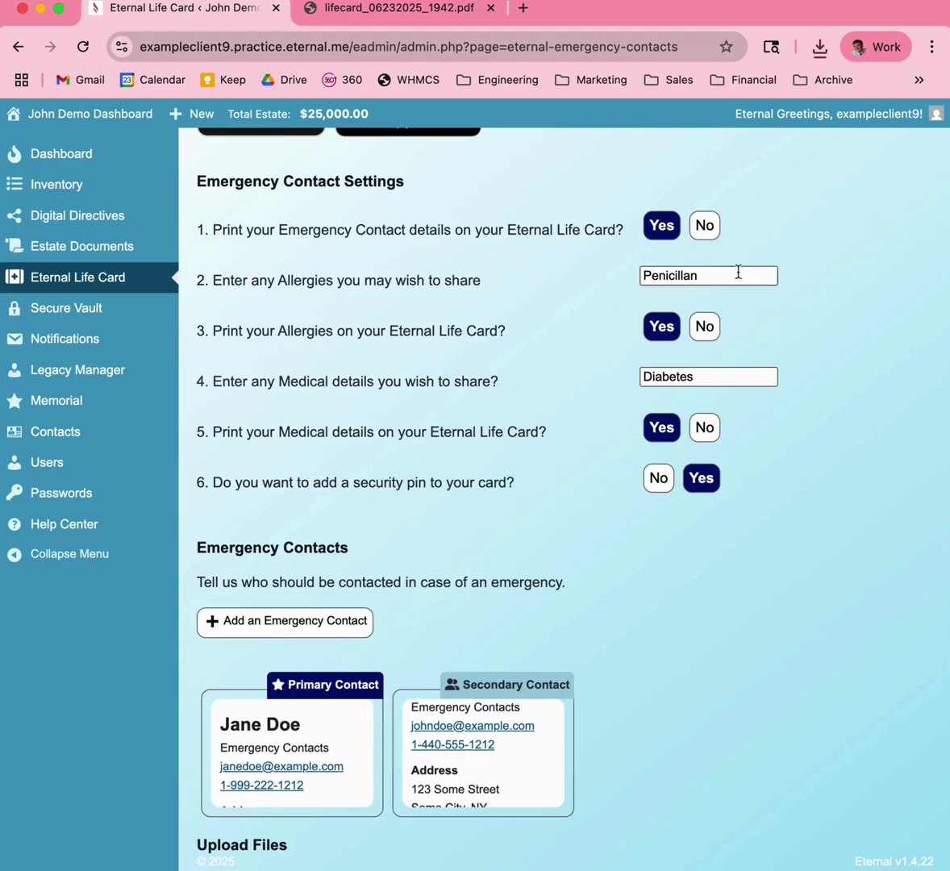
scroll(704, 615, down, 4)
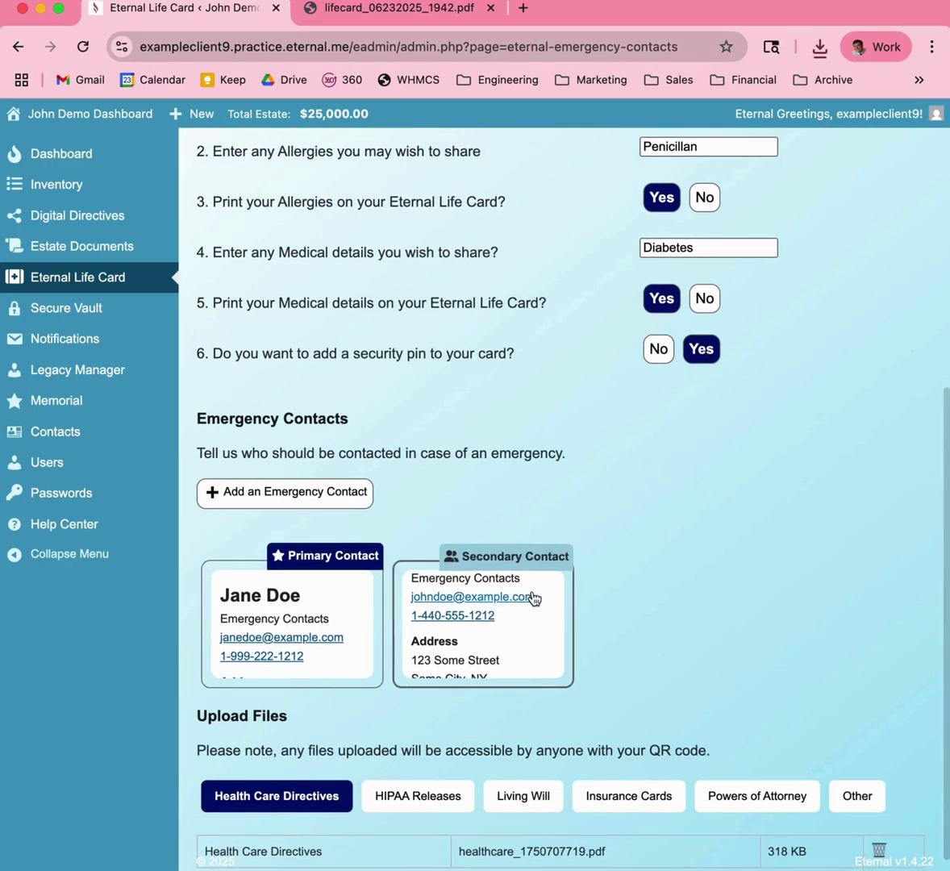
scroll(662, 566, down, 2)
scroll(695, 678, up, 10)
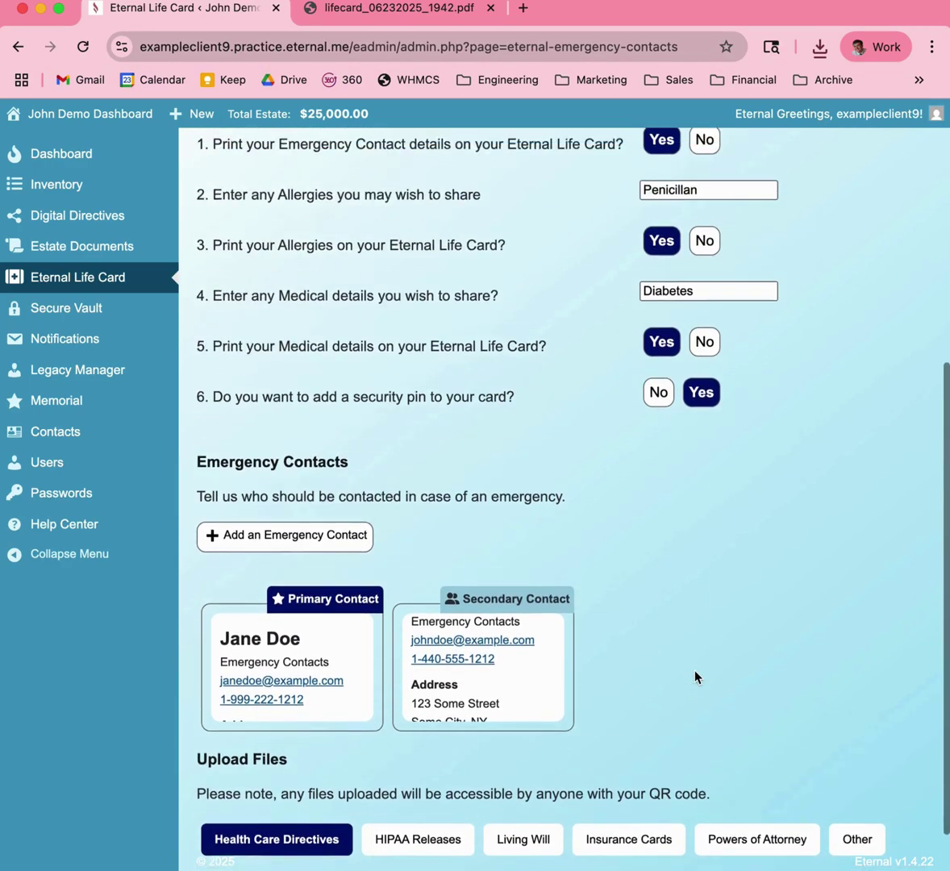
scroll(695, 676, up, 2)
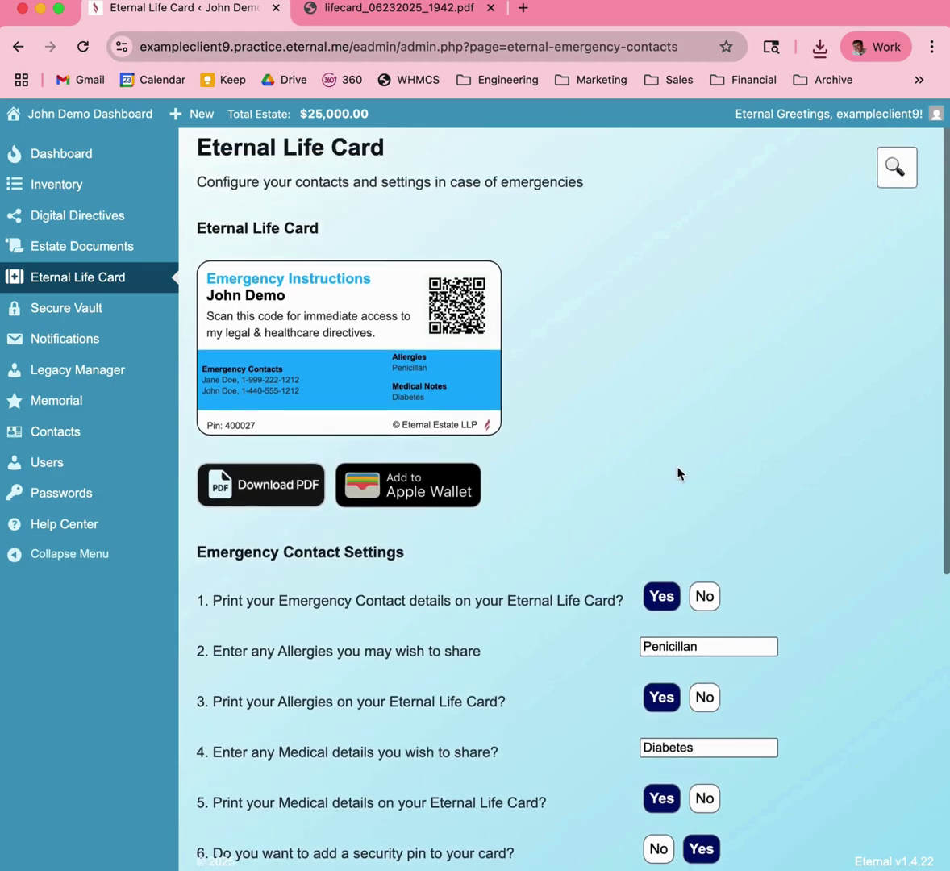